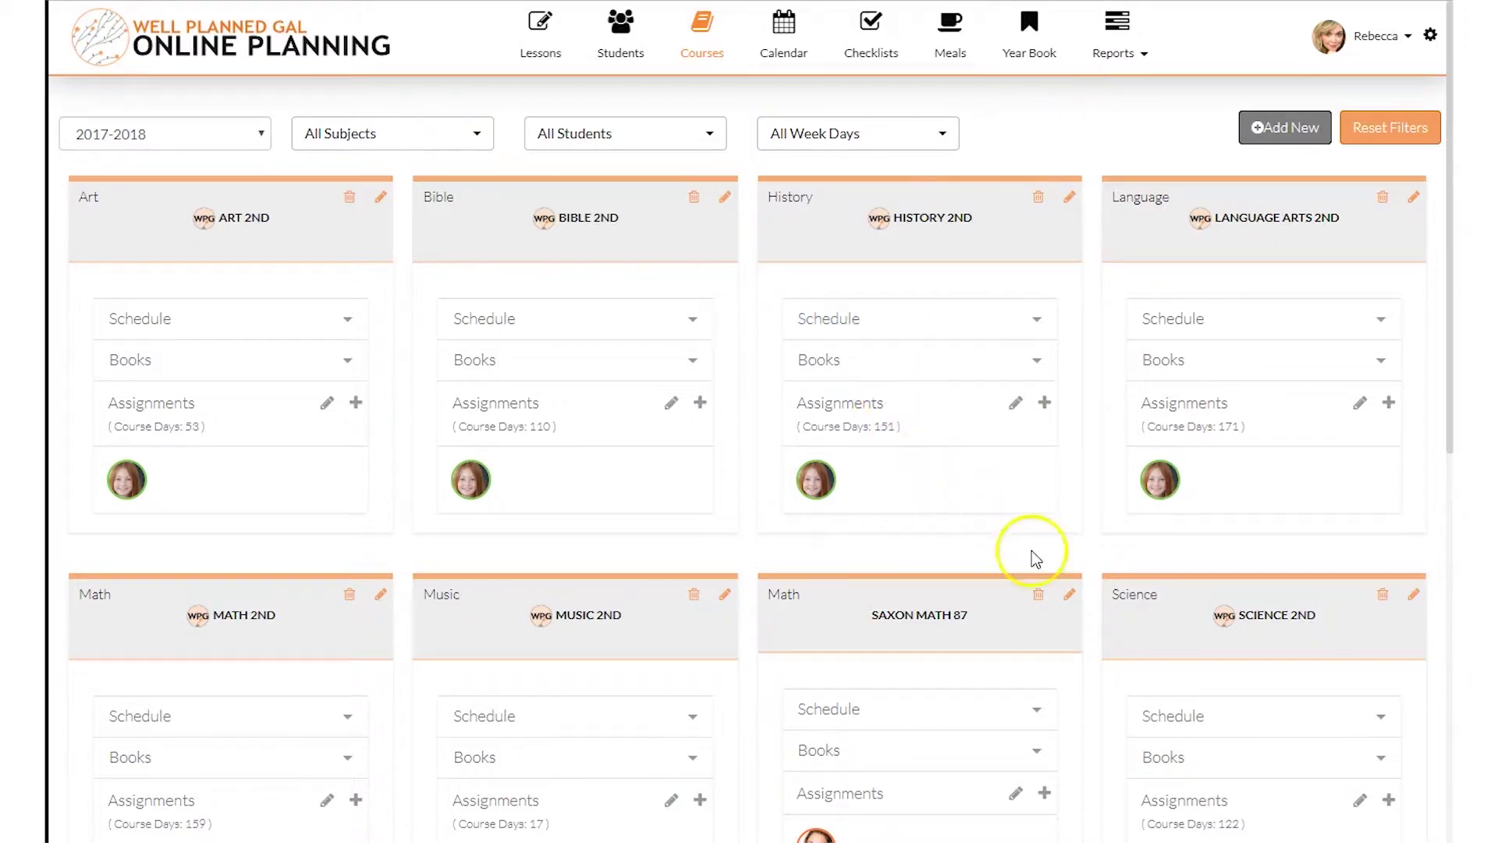
Step: Filter the course list by the Math subject and the first listed student, check the weekday filter options and reset all filters
{"action": "left_click", "coordinate": [391, 140]}
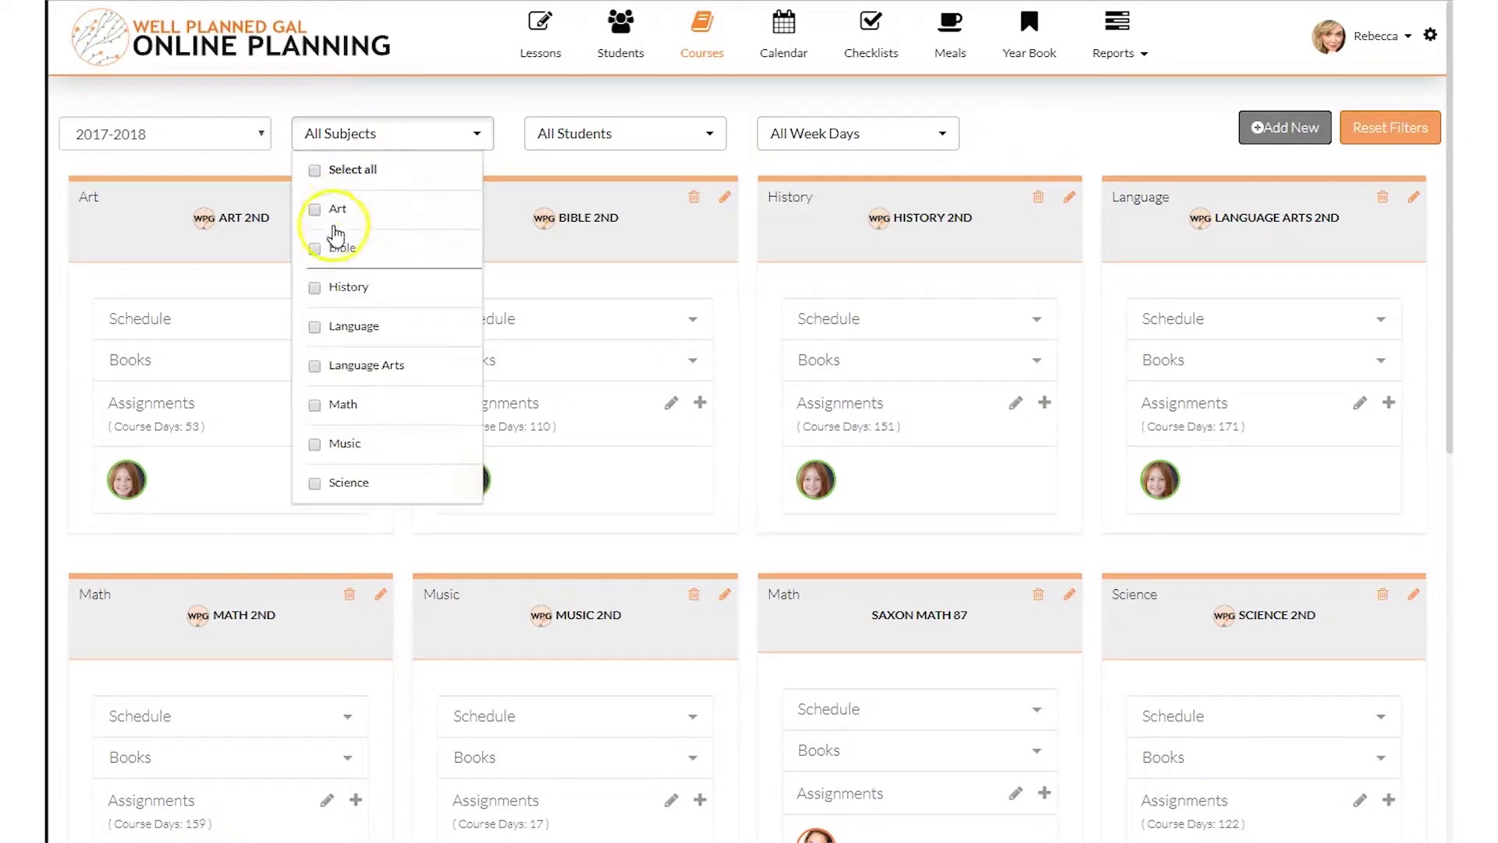
{"action": "left_click", "coordinate": [316, 406]}
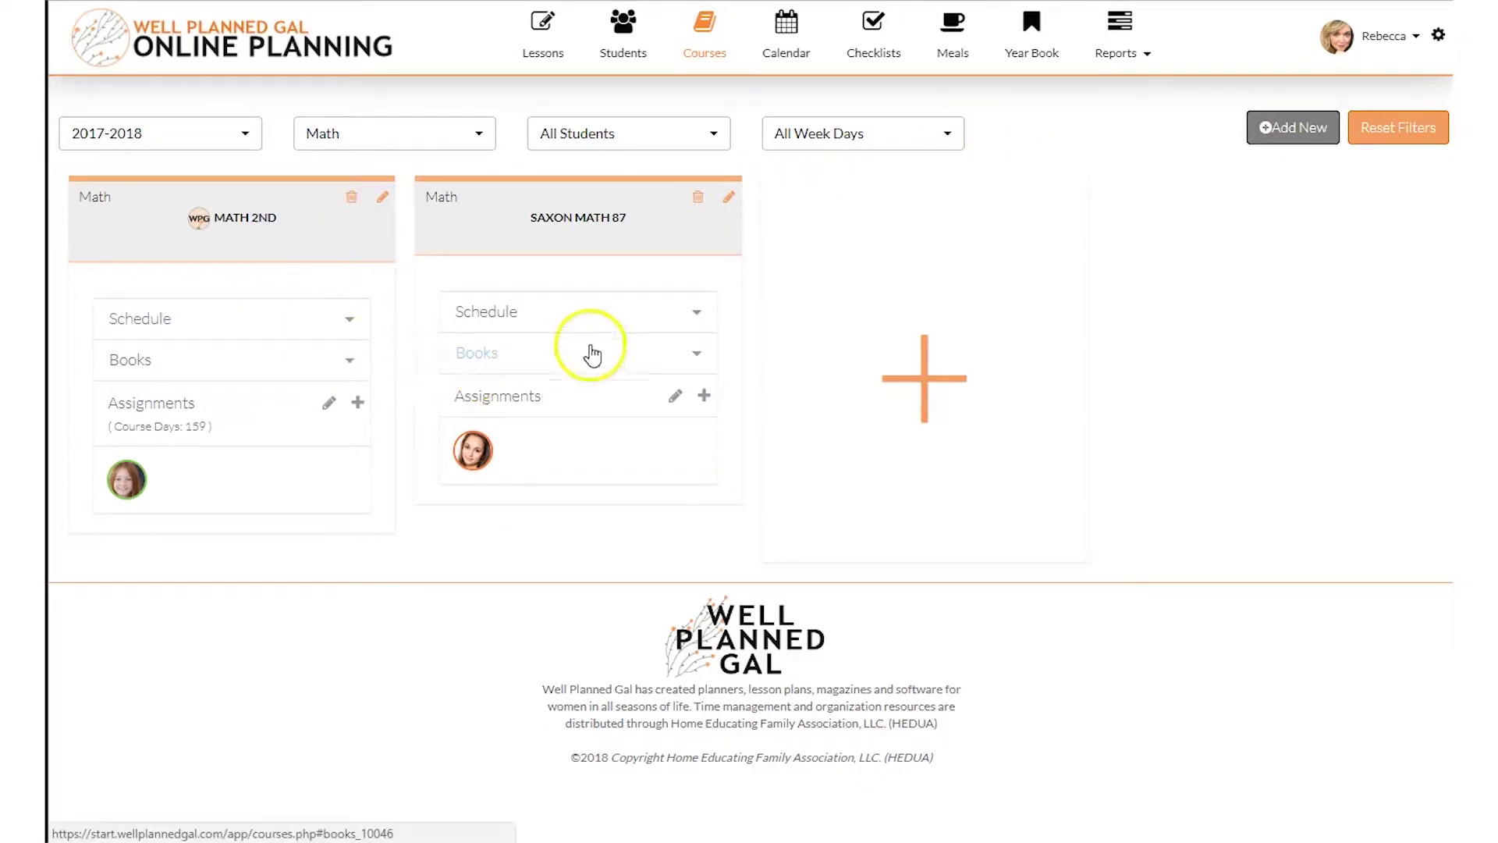
{"action": "left_click", "coordinate": [677, 140]}
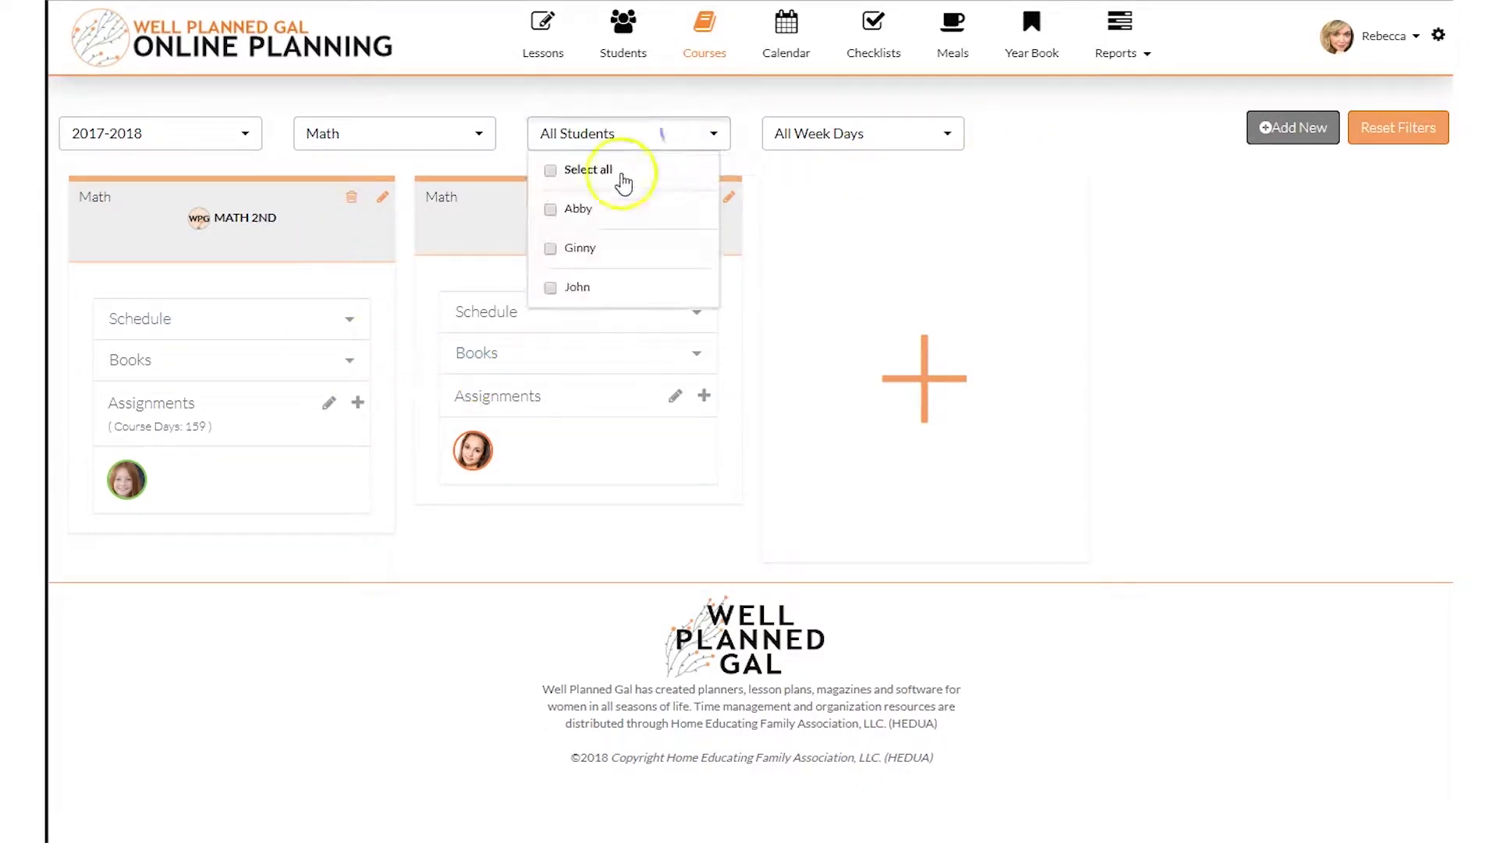
{"action": "left_click", "coordinate": [582, 208]}
{"action": "left_click", "coordinate": [1045, 130]}
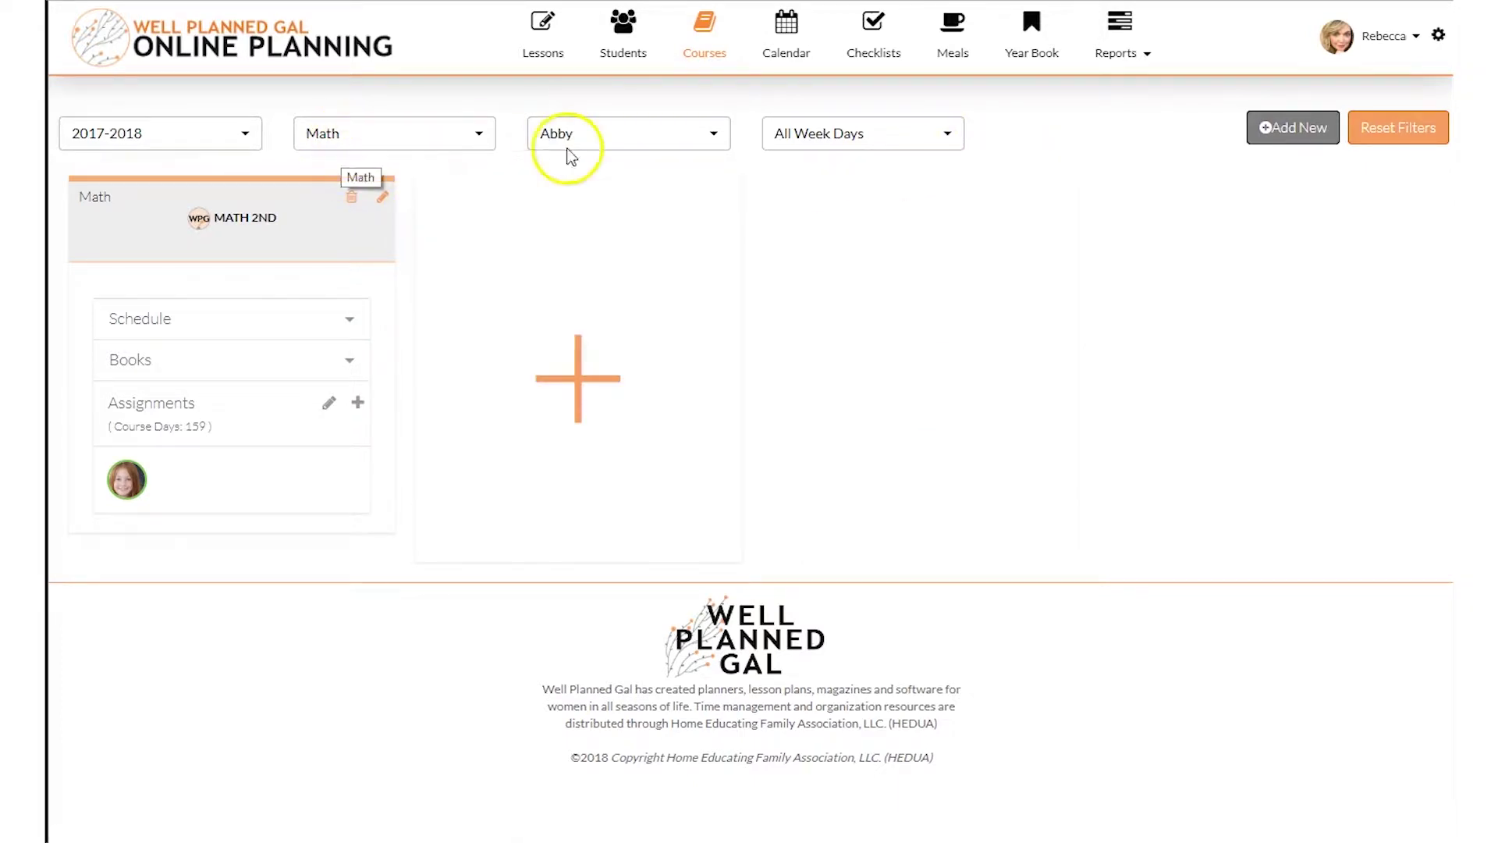
{"action": "left_click", "coordinate": [790, 136]}
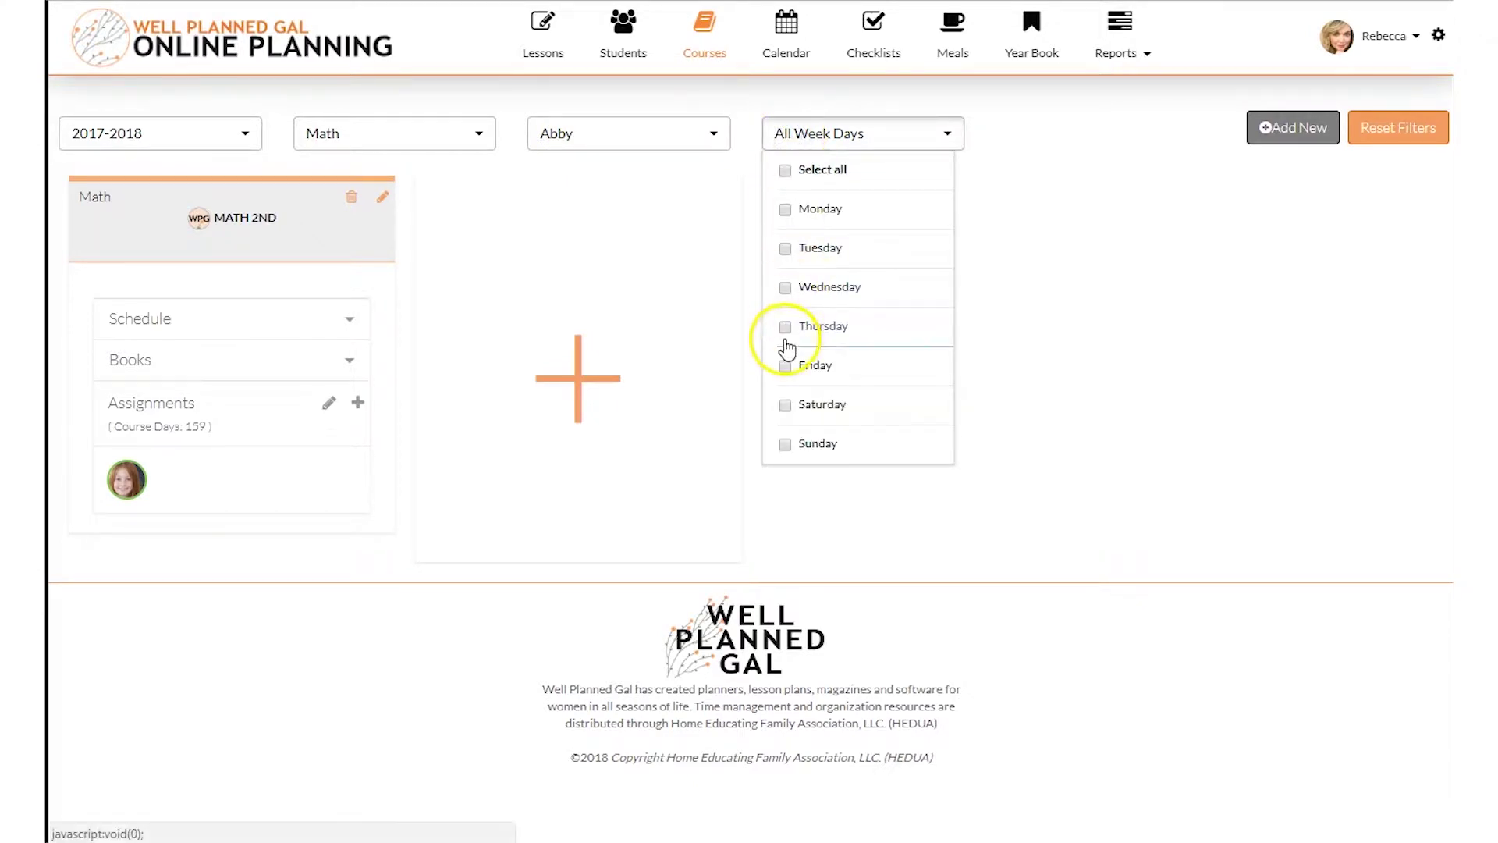
{"action": "left_click", "coordinate": [1402, 134]}
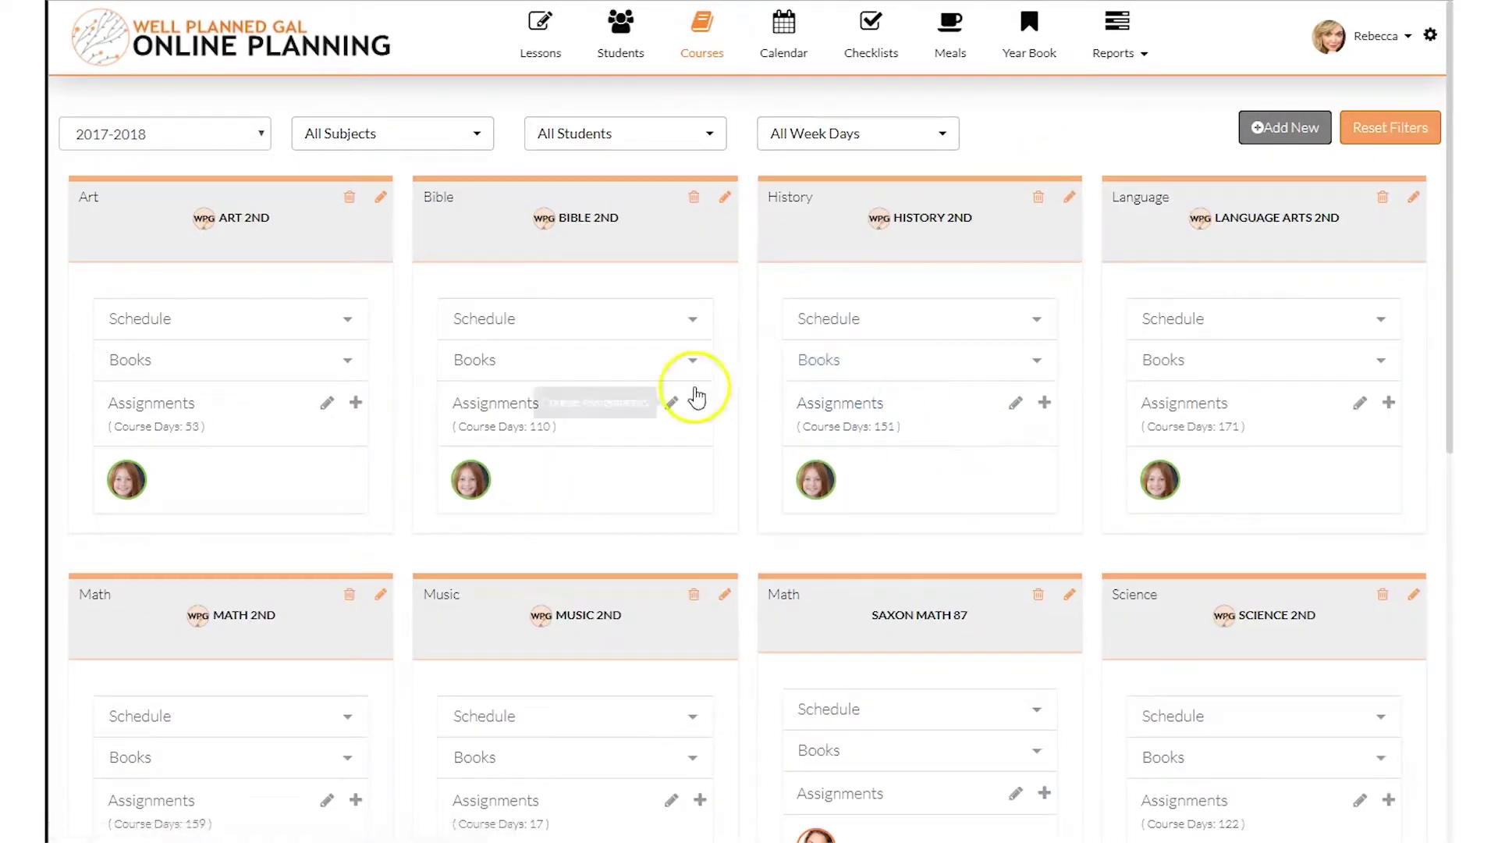
Step: Examine the available school years and the subject, title, course days, assigned students and delete option on the course cards
{"action": "left_click", "coordinate": [185, 140]}
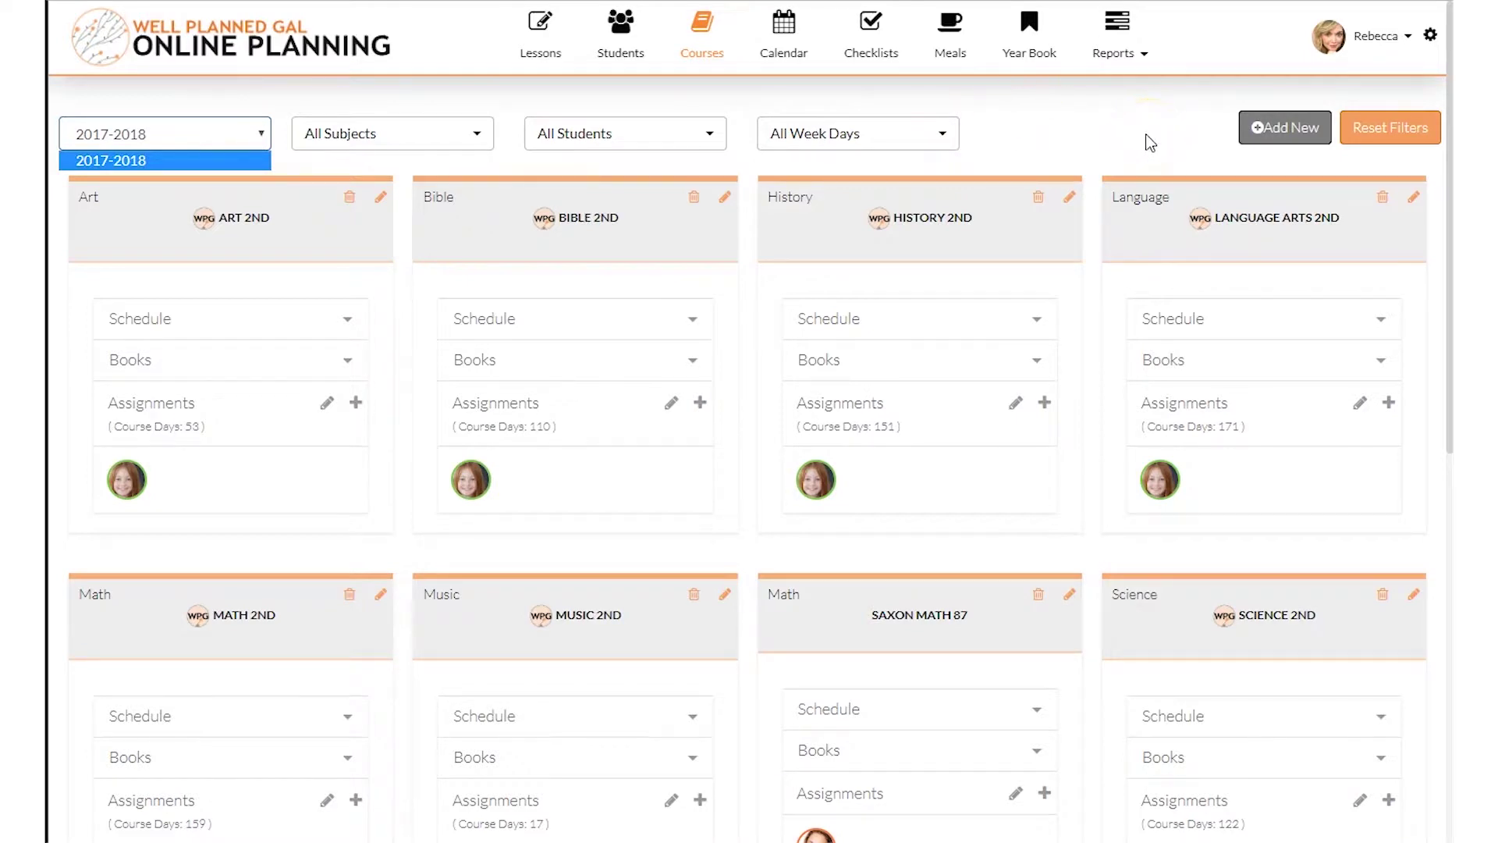
{"action": "left_click", "coordinate": [1137, 197]}
{"action": "double_click", "coordinate": [1138, 196]}
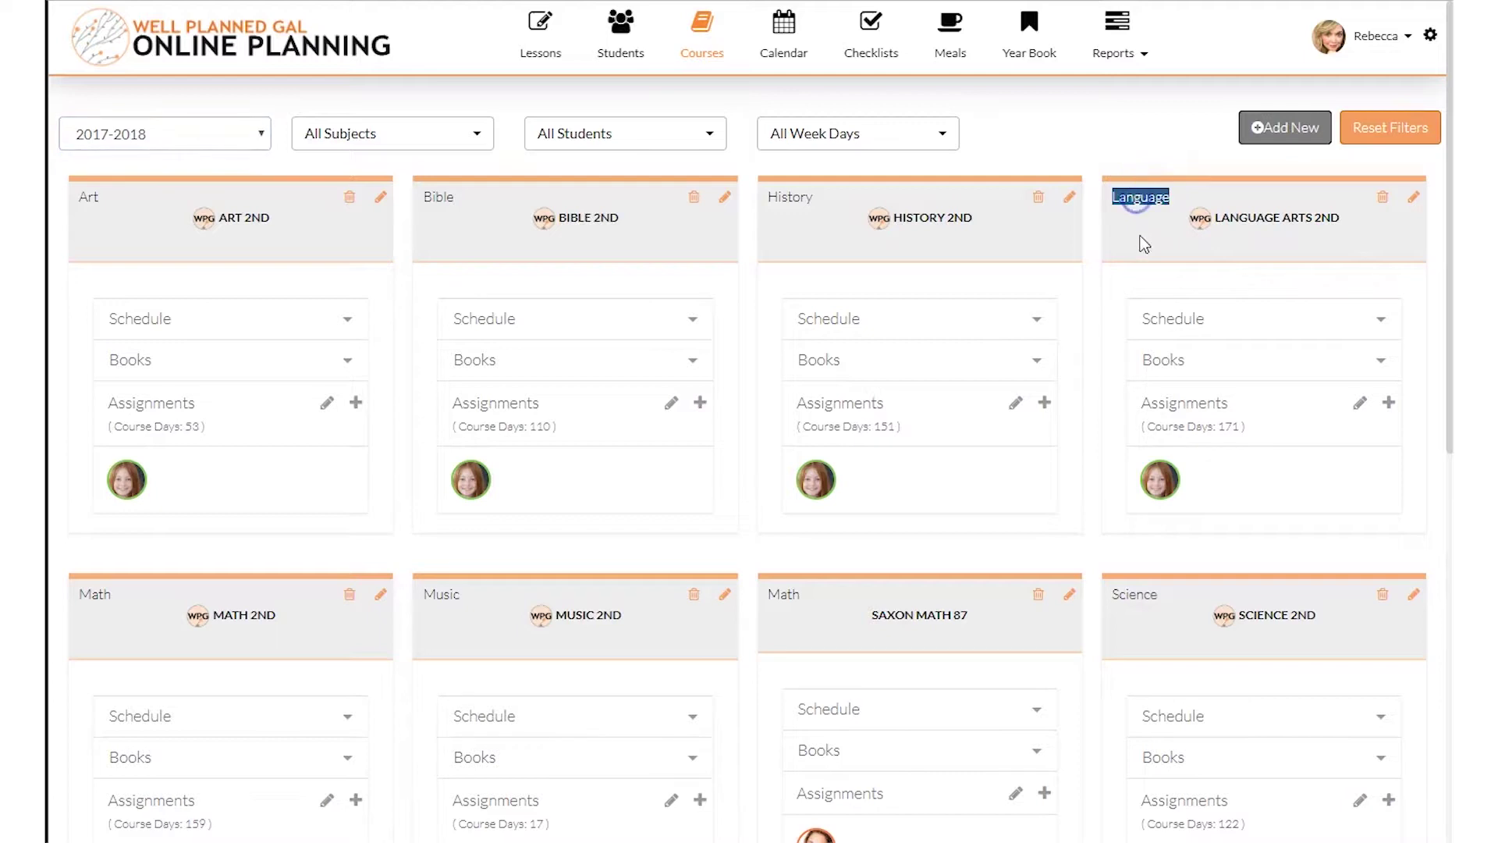
{"action": "left_click", "coordinate": [1256, 223]}
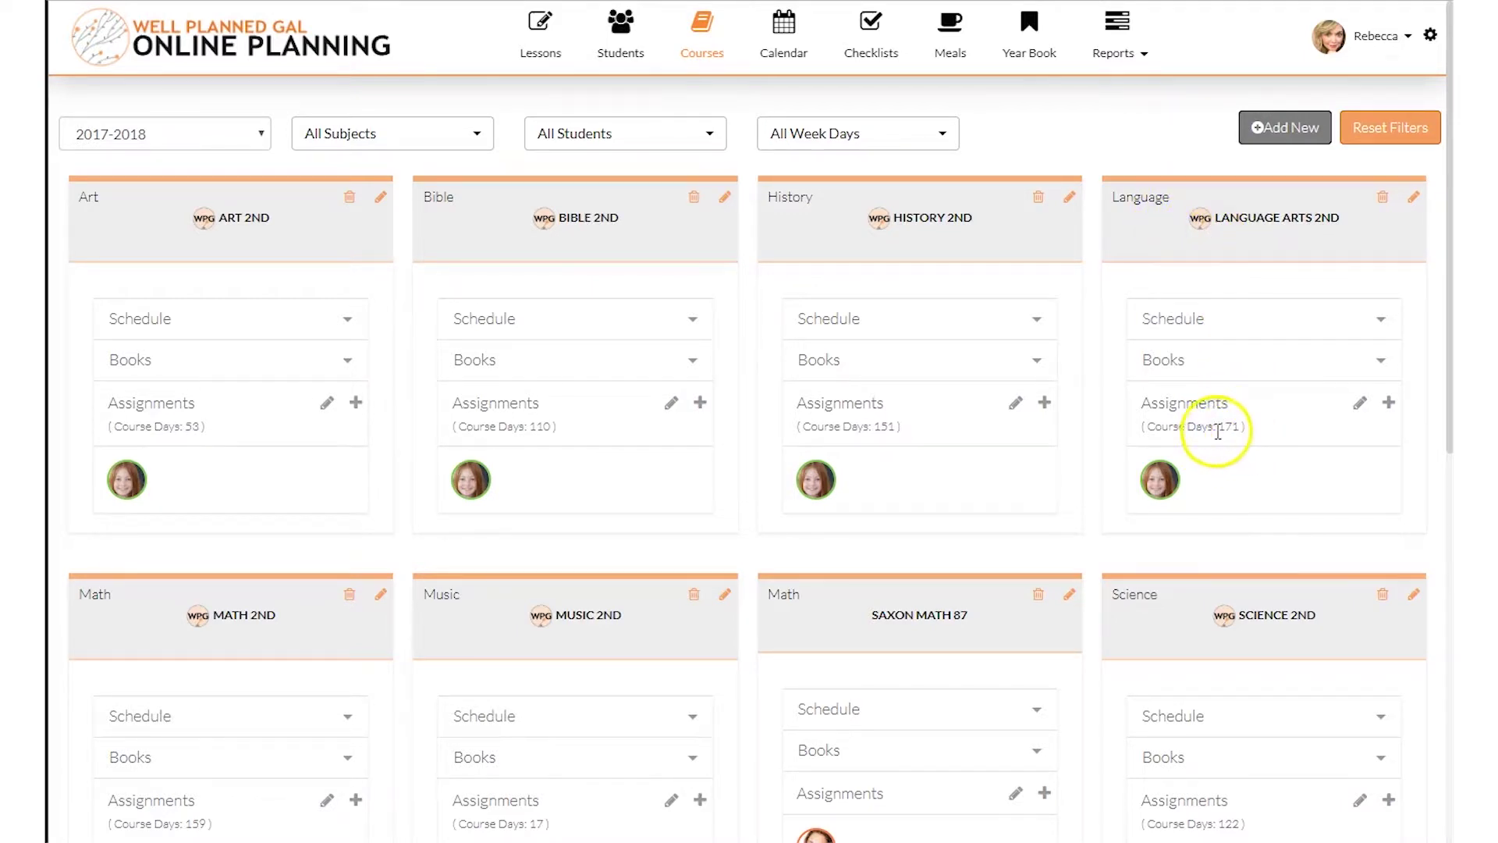
{"action": "scroll", "coordinate": [1108, 554], "scroll_direction": "down", "scroll_amount": 2}
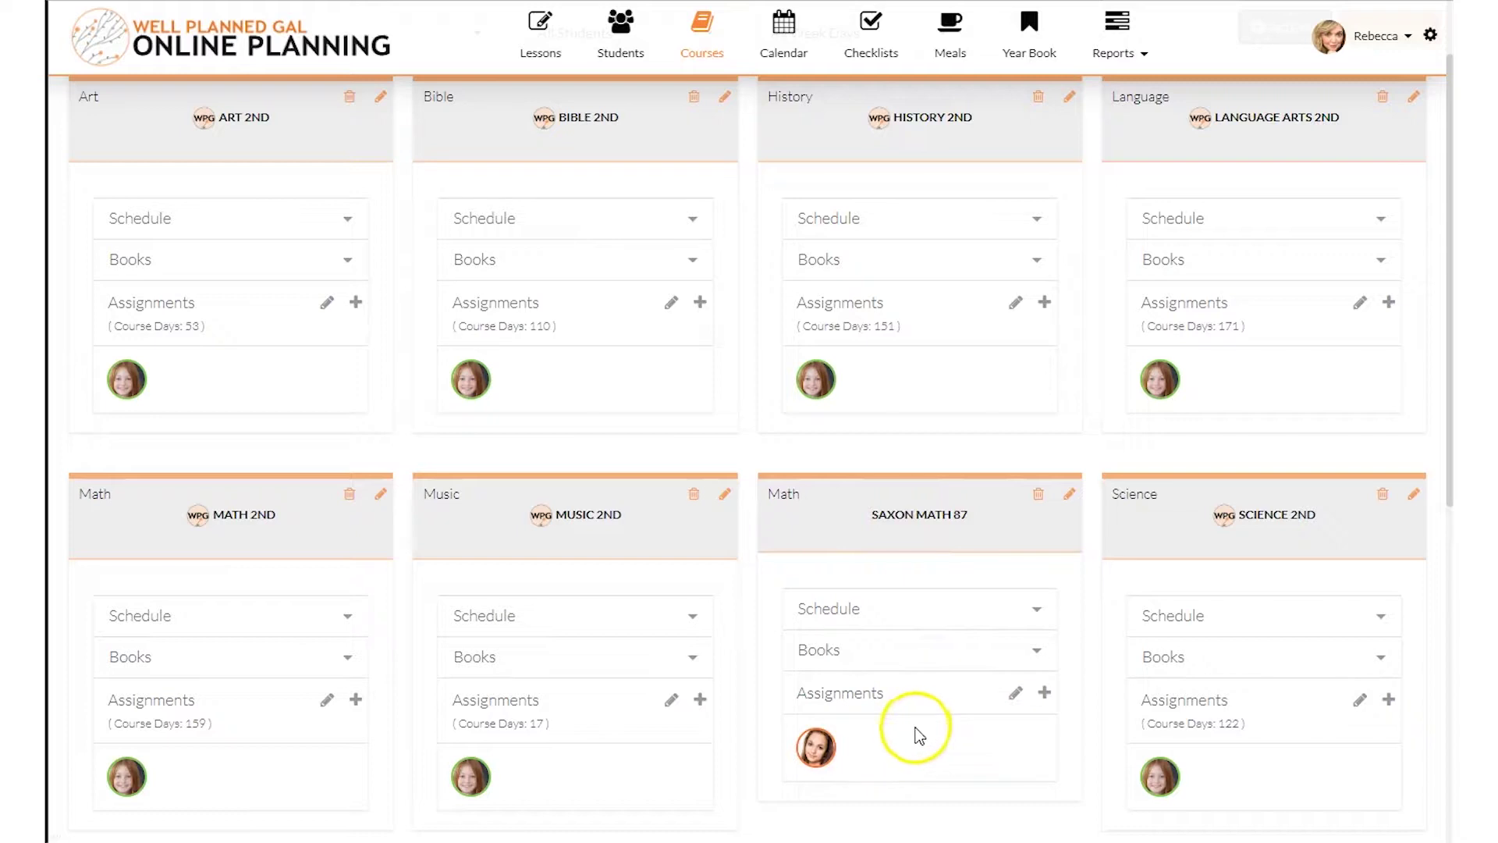
{"action": "scroll", "coordinate": [912, 737], "scroll_direction": "up", "scroll_amount": 2}
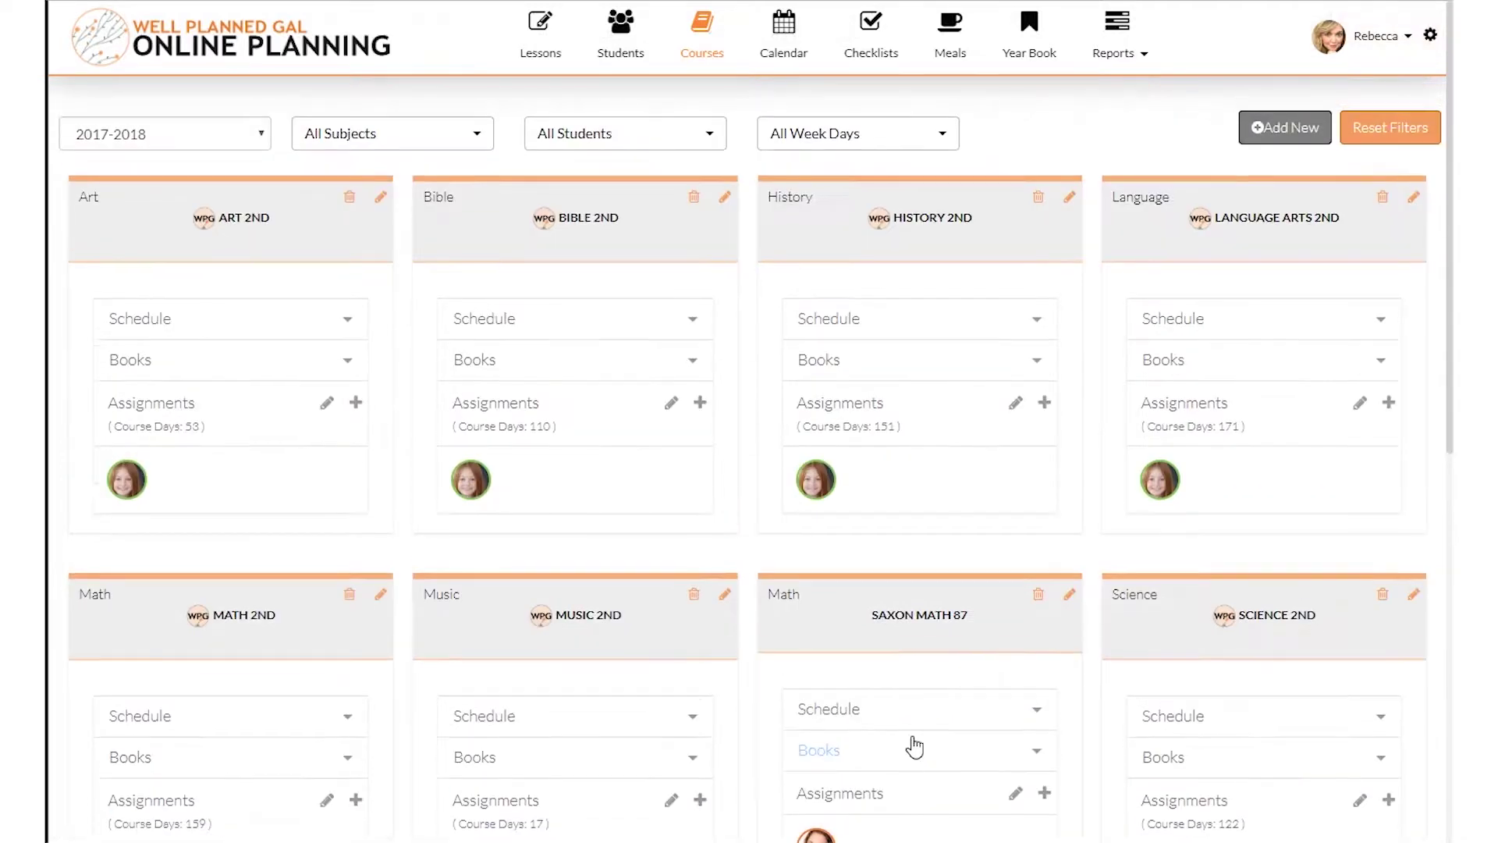
{"action": "left_click", "coordinate": [1385, 205]}
{"action": "left_click", "coordinate": [1379, 204]}
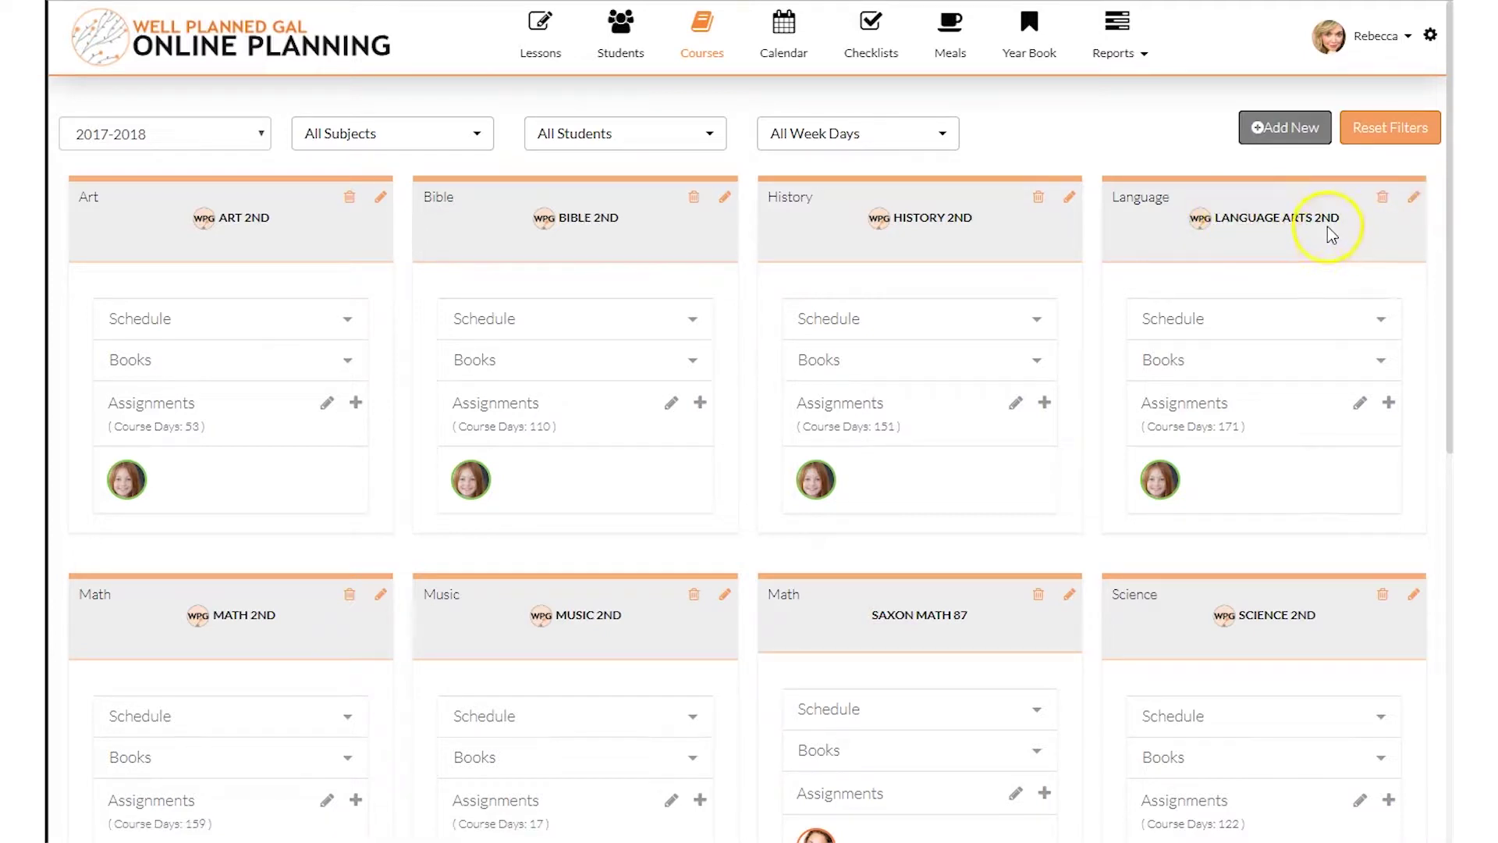
Step: Edit the Language Arts 2nd course, naming it 2nd Phonics and assigning the second listed student to it as well
{"action": "left_click", "coordinate": [1414, 197]}
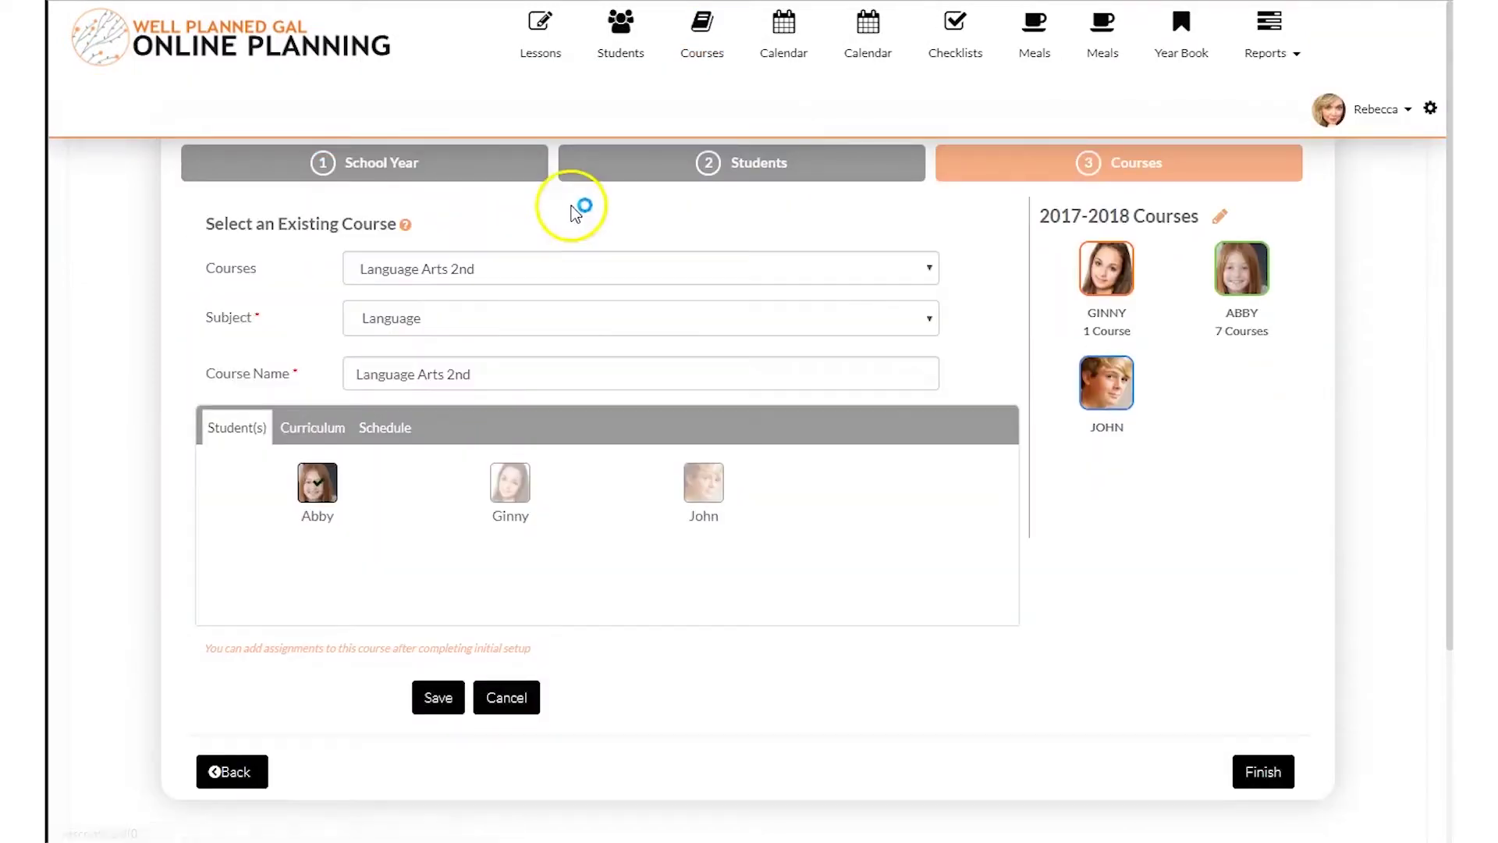
{"action": "left_click_drag", "start_coordinate": [478, 377], "coordinate": [242, 371]}
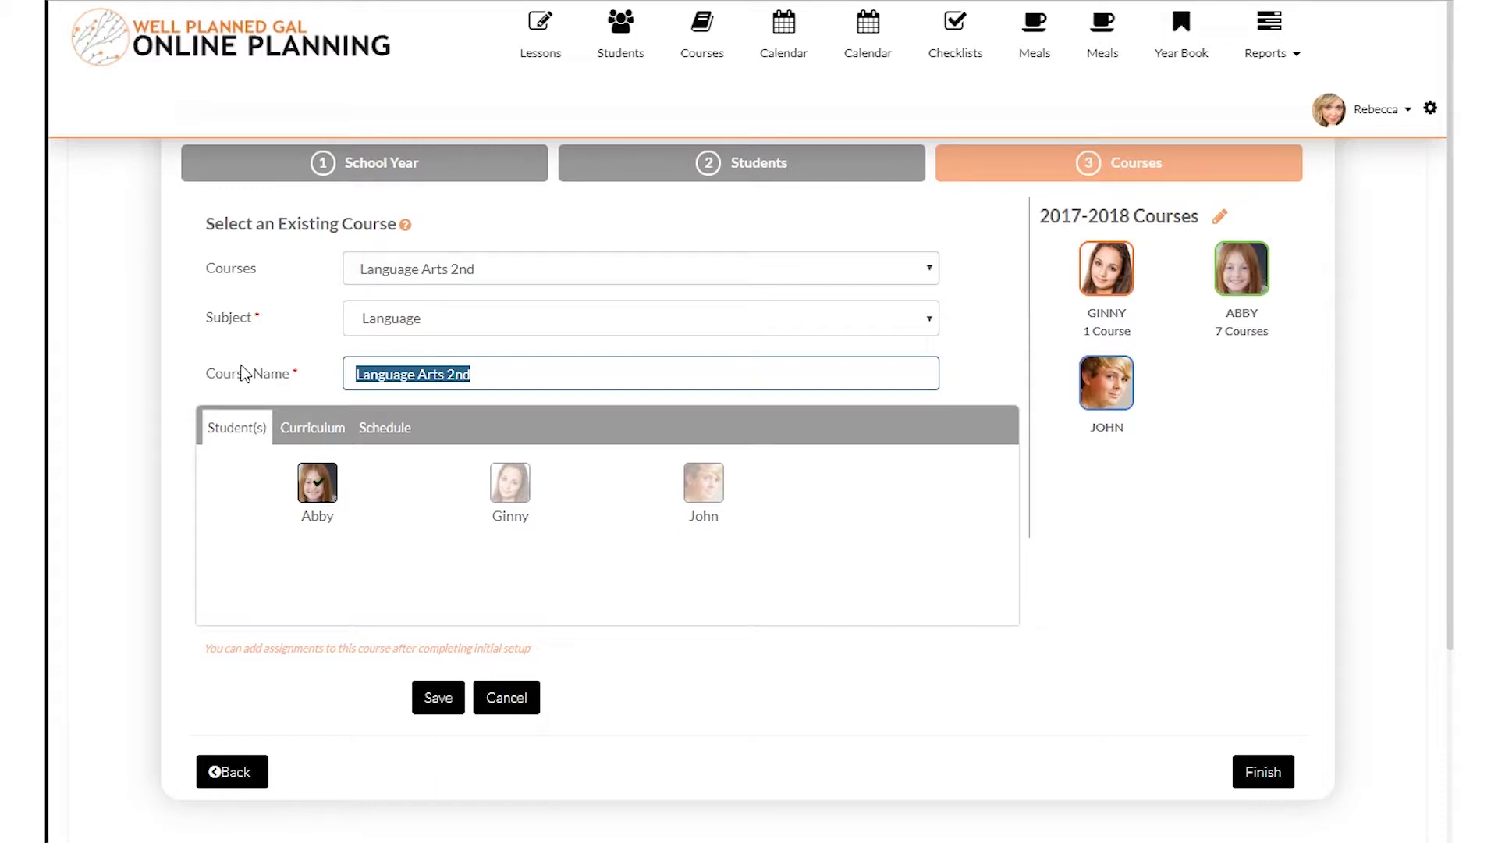
{"action": "type", "text": "2nd Phonics"}
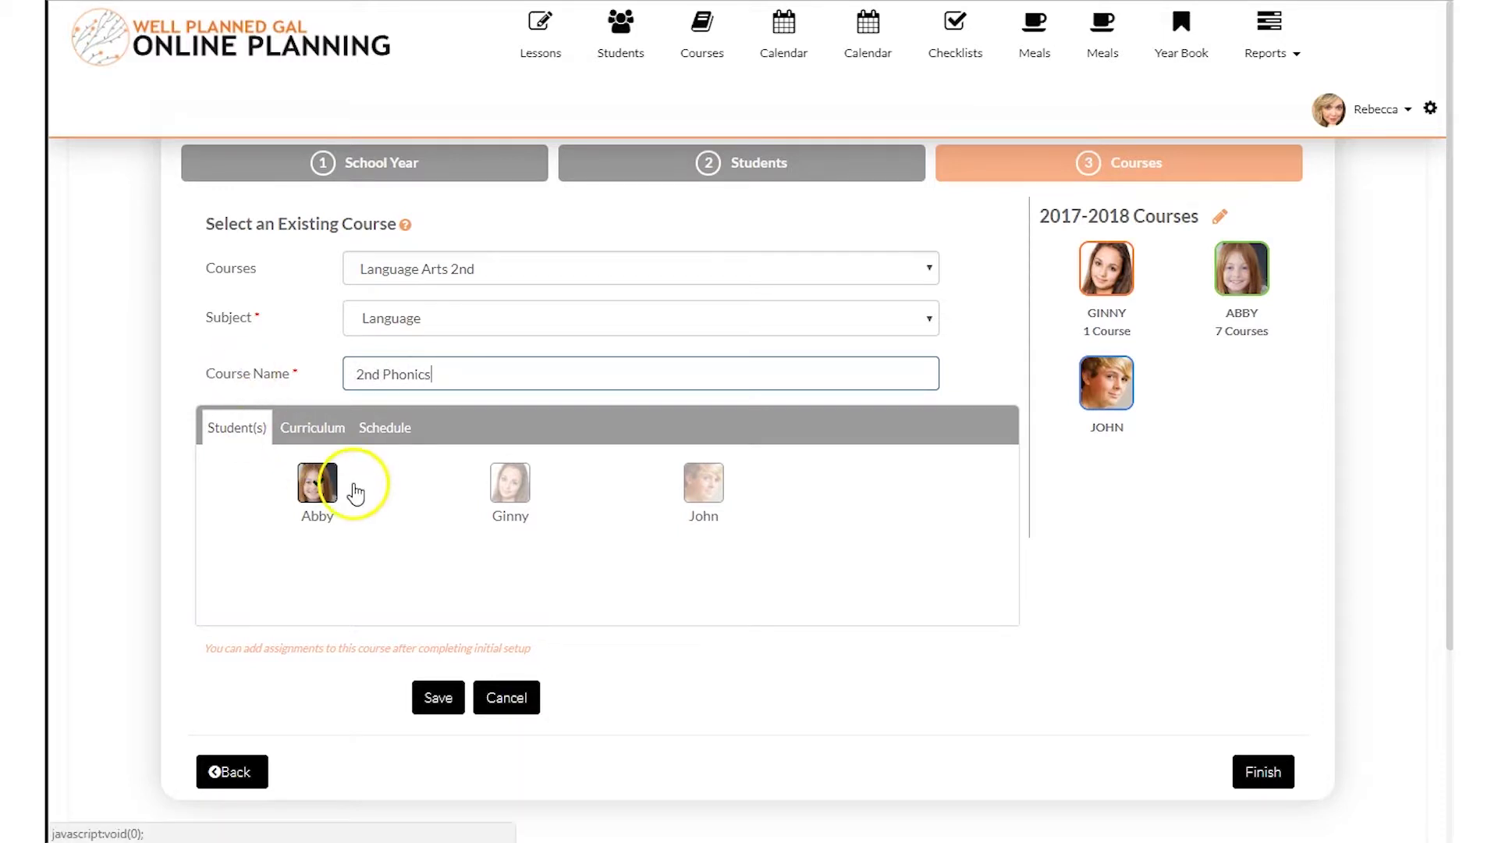
{"action": "left_click", "coordinate": [502, 488]}
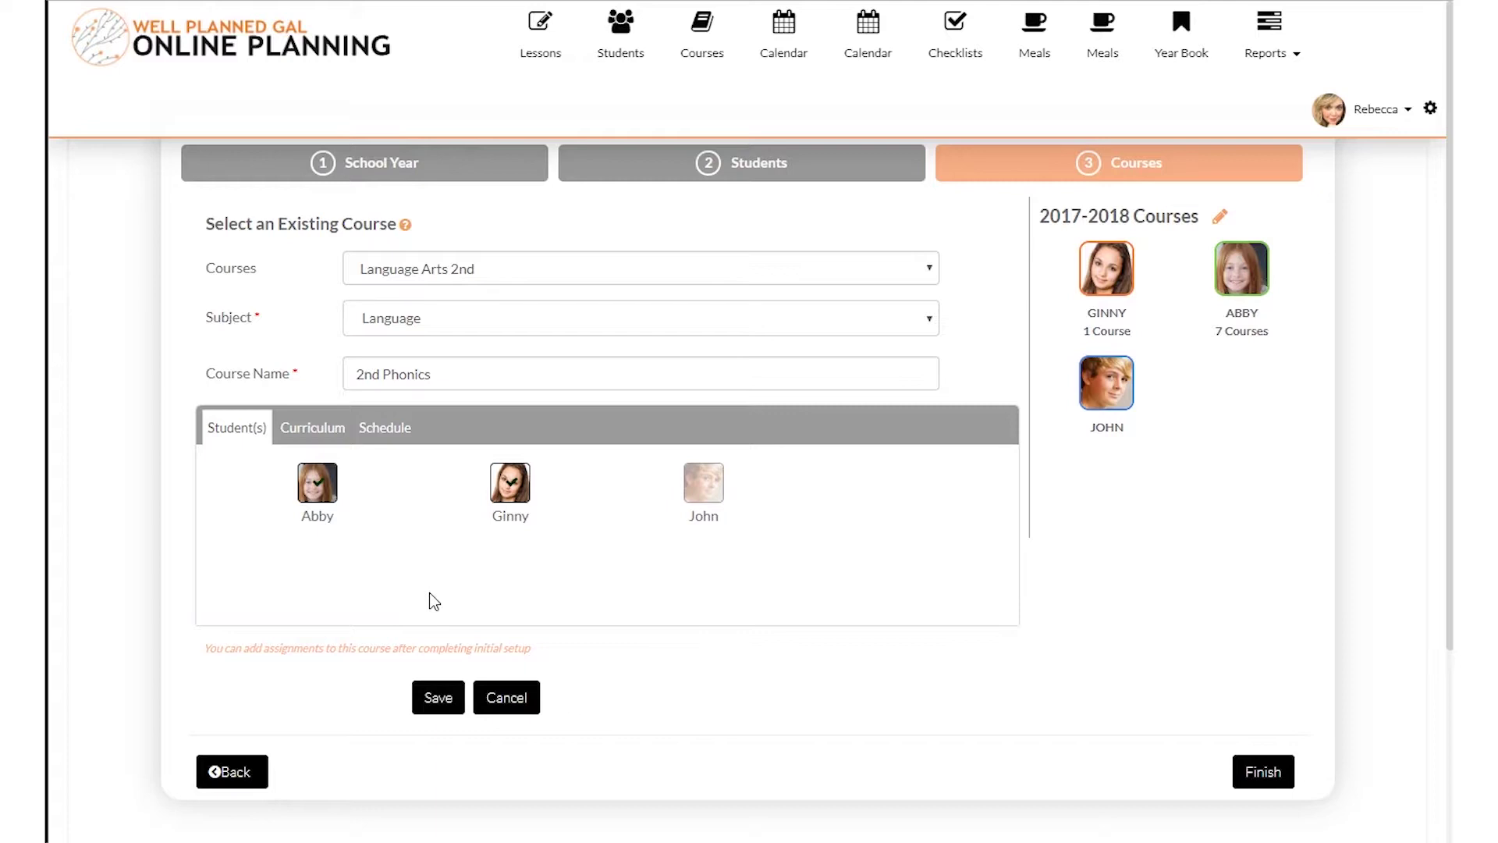
Step: Review the 2nd Phonics course's curriculum and schedule, save the course and return to the course list
{"action": "left_click", "coordinate": [321, 432]}
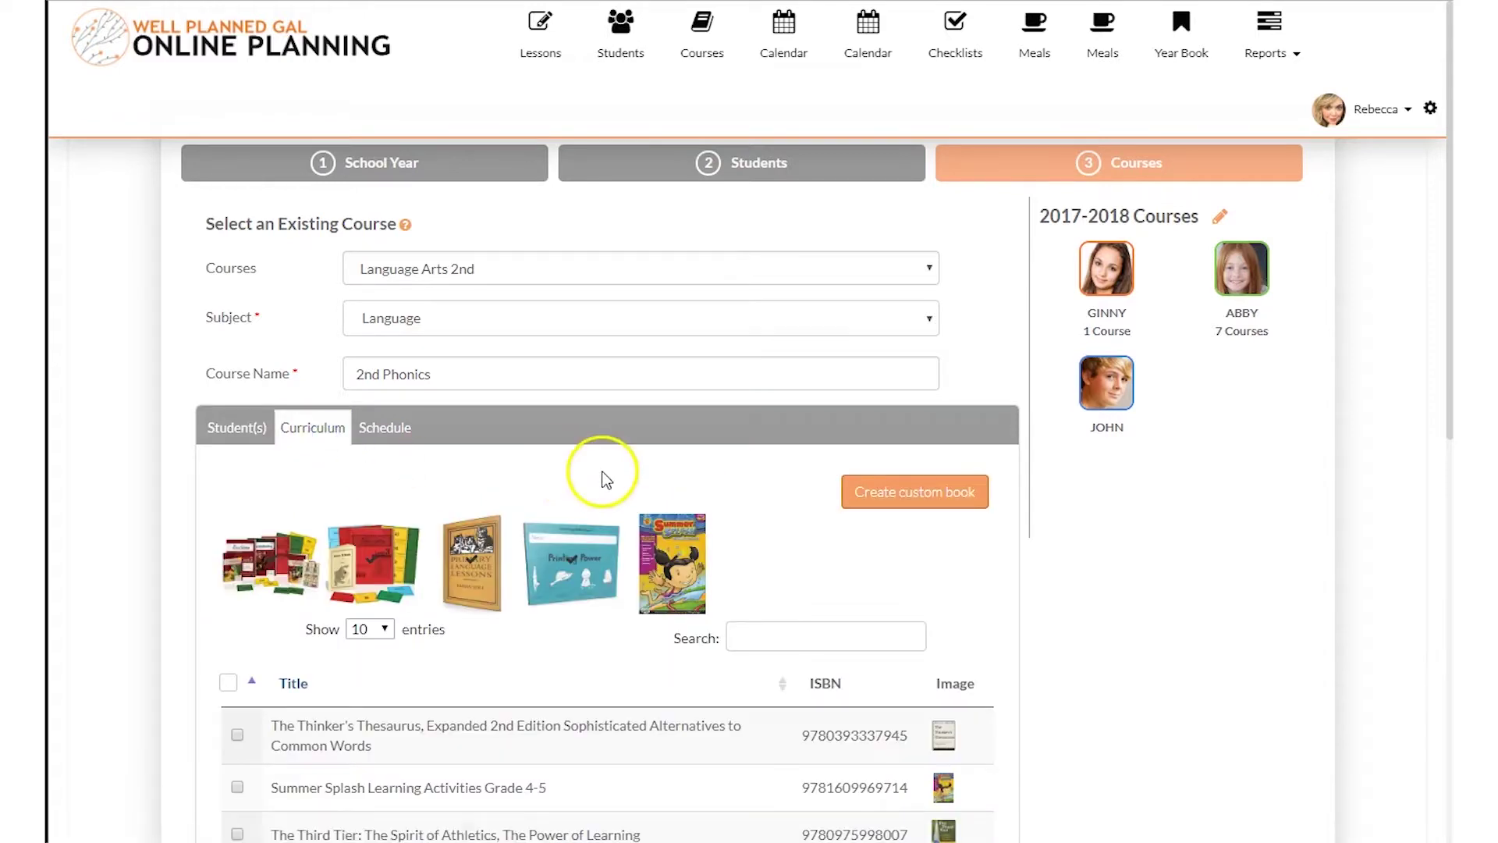
{"action": "left_click", "coordinate": [385, 428]}
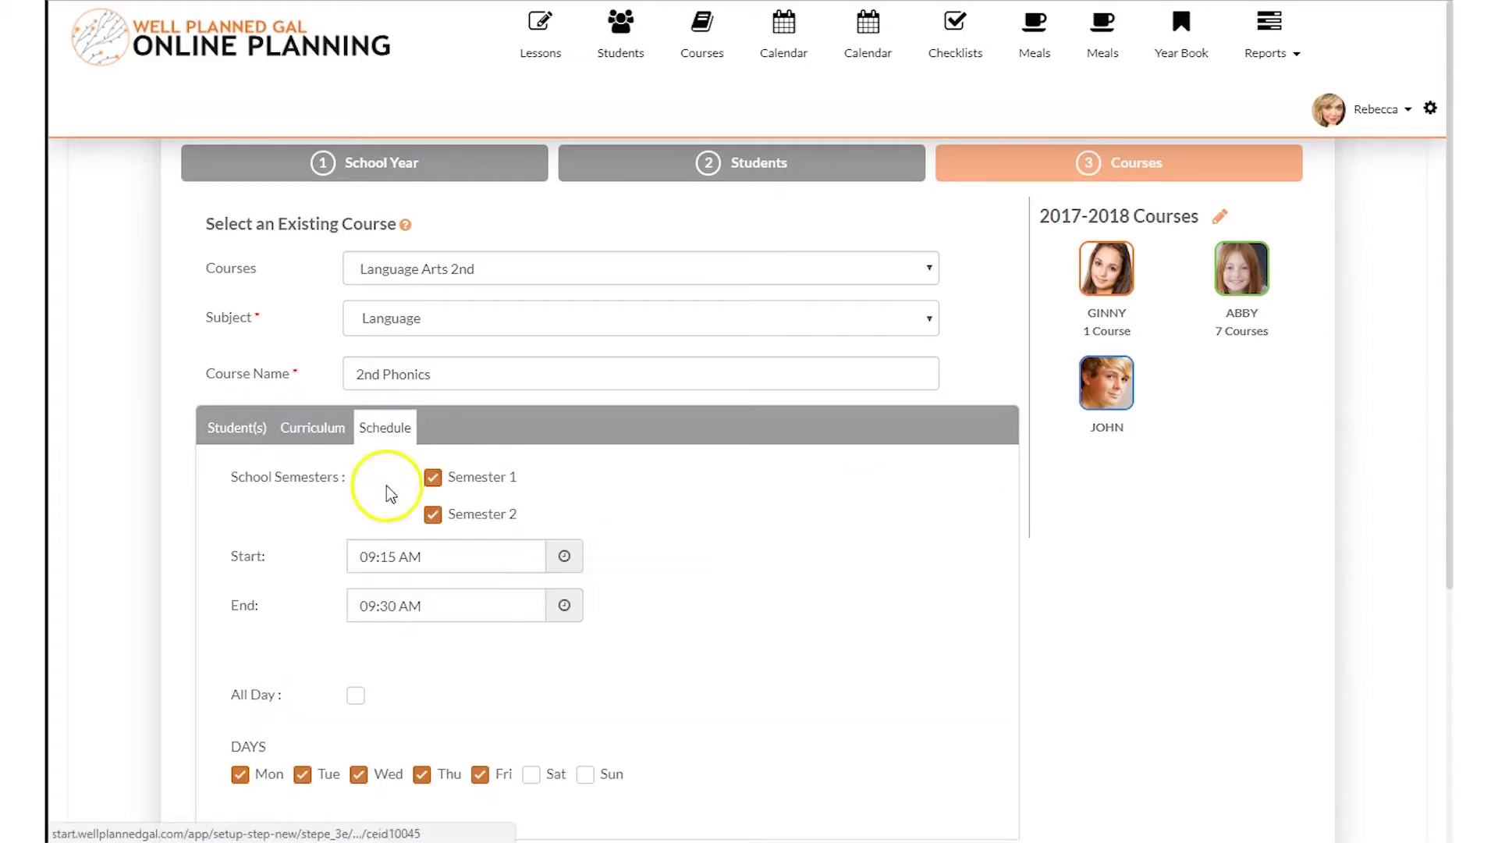
{"action": "scroll", "coordinate": [240, 438], "scroll_direction": "down", "scroll_amount": 3}
{"action": "left_click", "coordinate": [438, 710]}
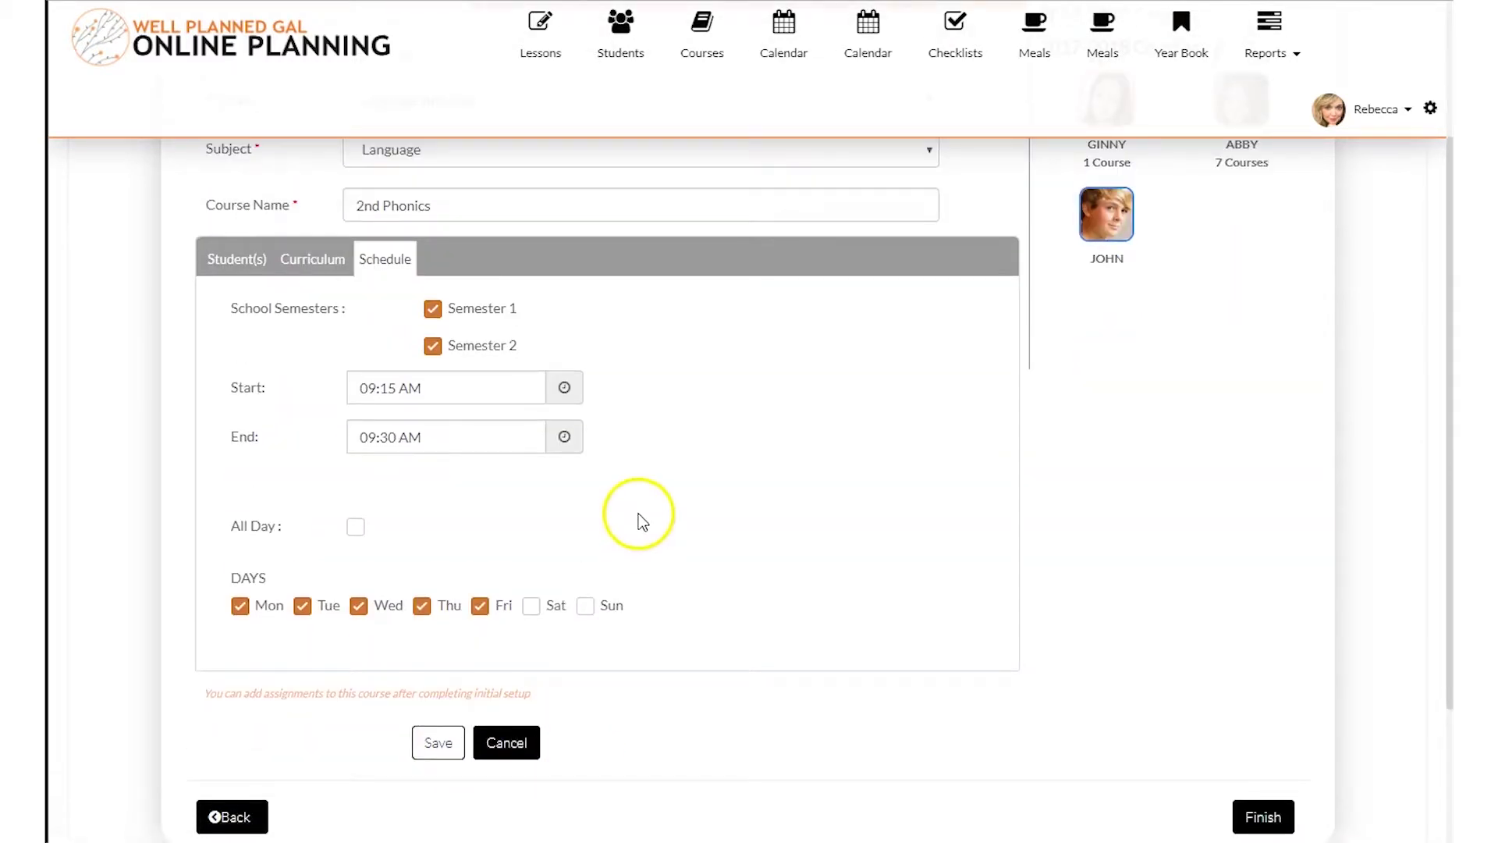
{"action": "scroll", "coordinate": [652, 508], "scroll_direction": "up", "scroll_amount": 3}
{"action": "left_click", "coordinate": [704, 47]}
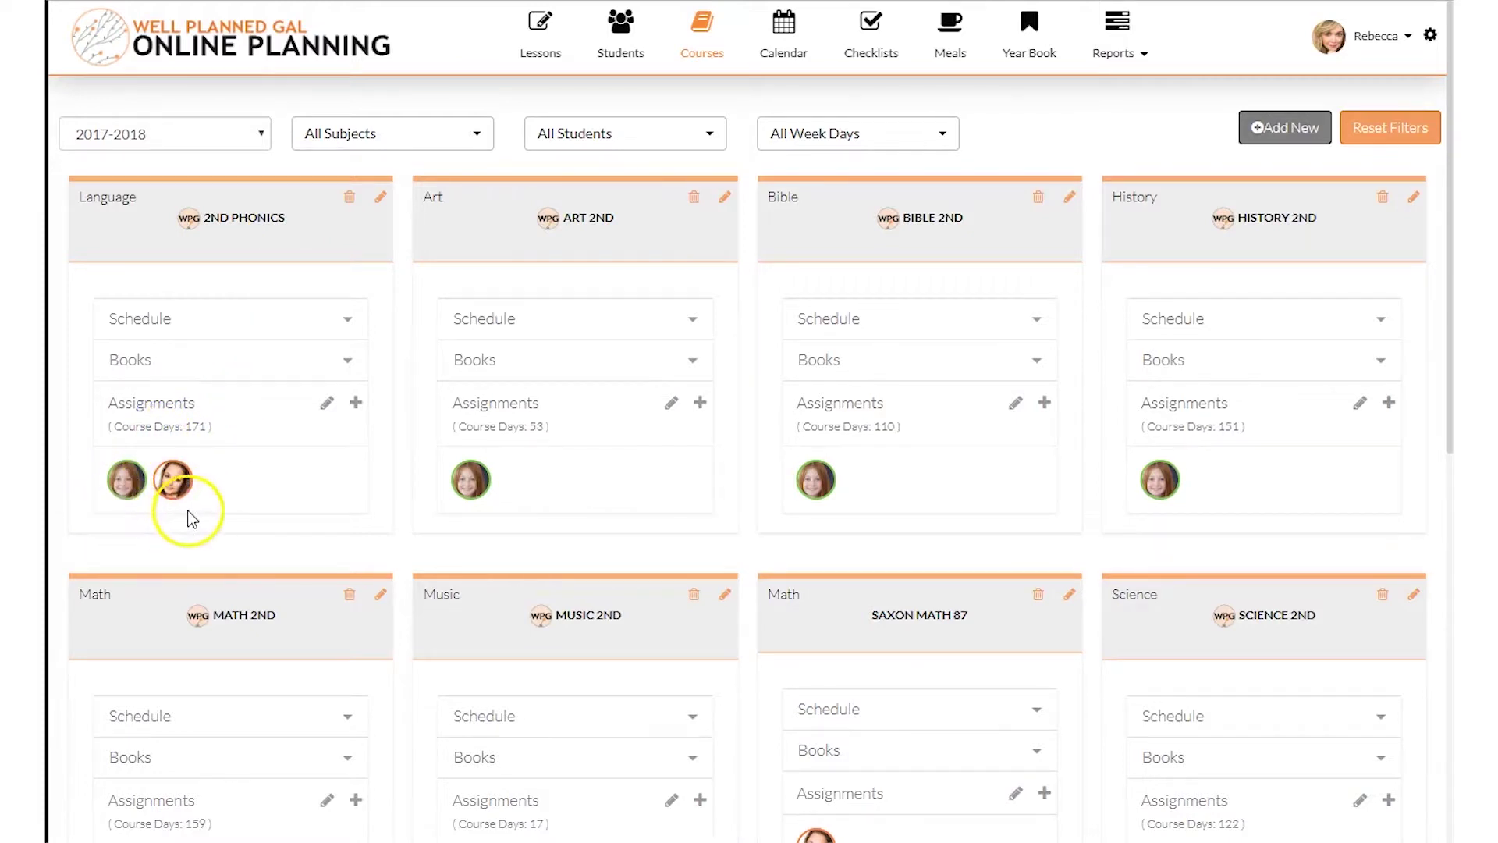
Step: Try to take Wednesday off the 2nd Phonics schedule, and dismiss the choice about updating future assignments
{"action": "left_click", "coordinate": [347, 320]}
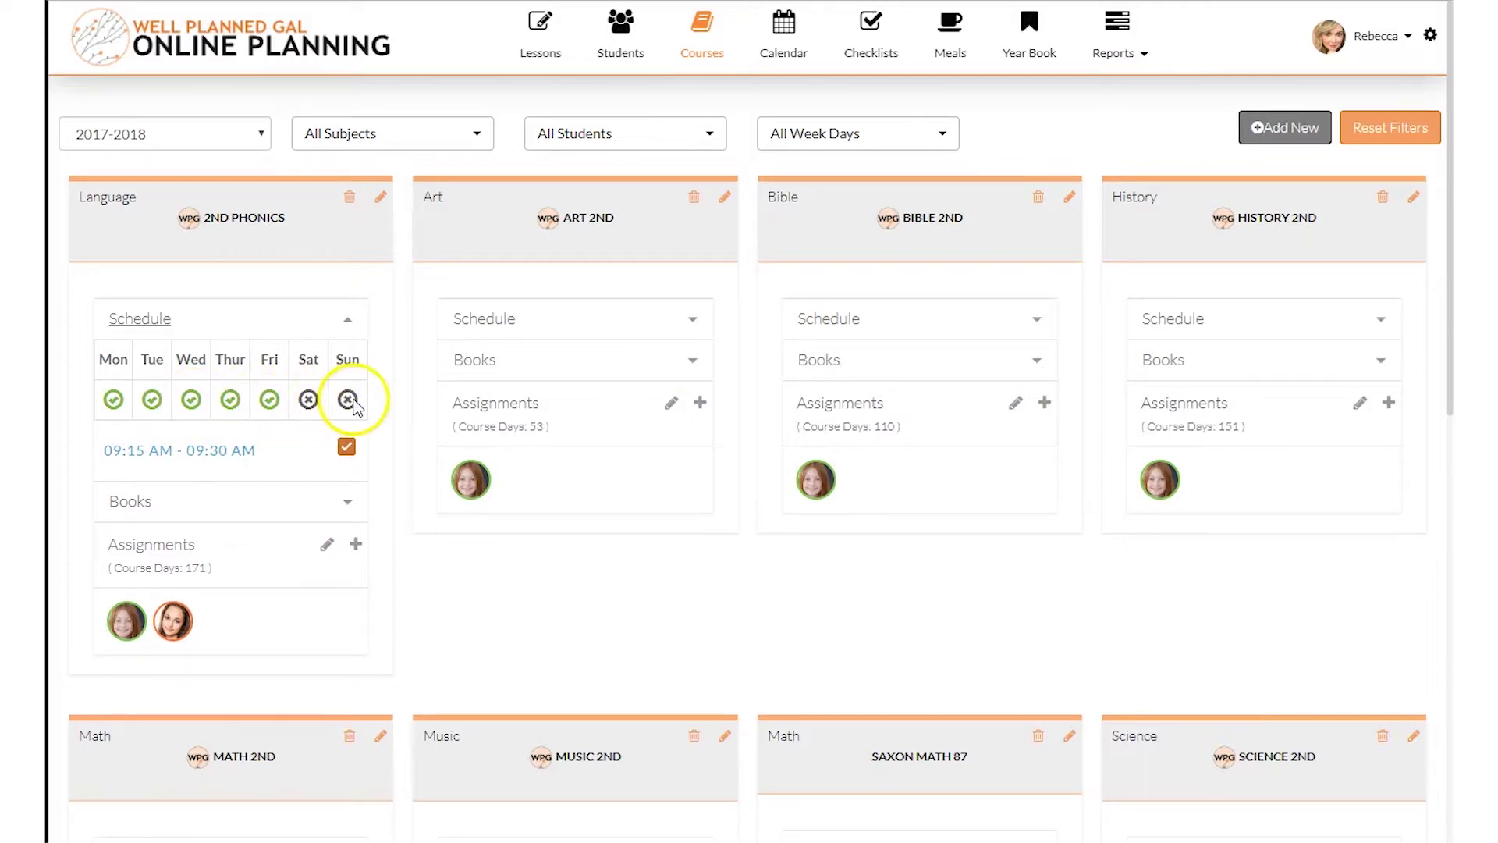
{"action": "left_click", "coordinate": [187, 401]}
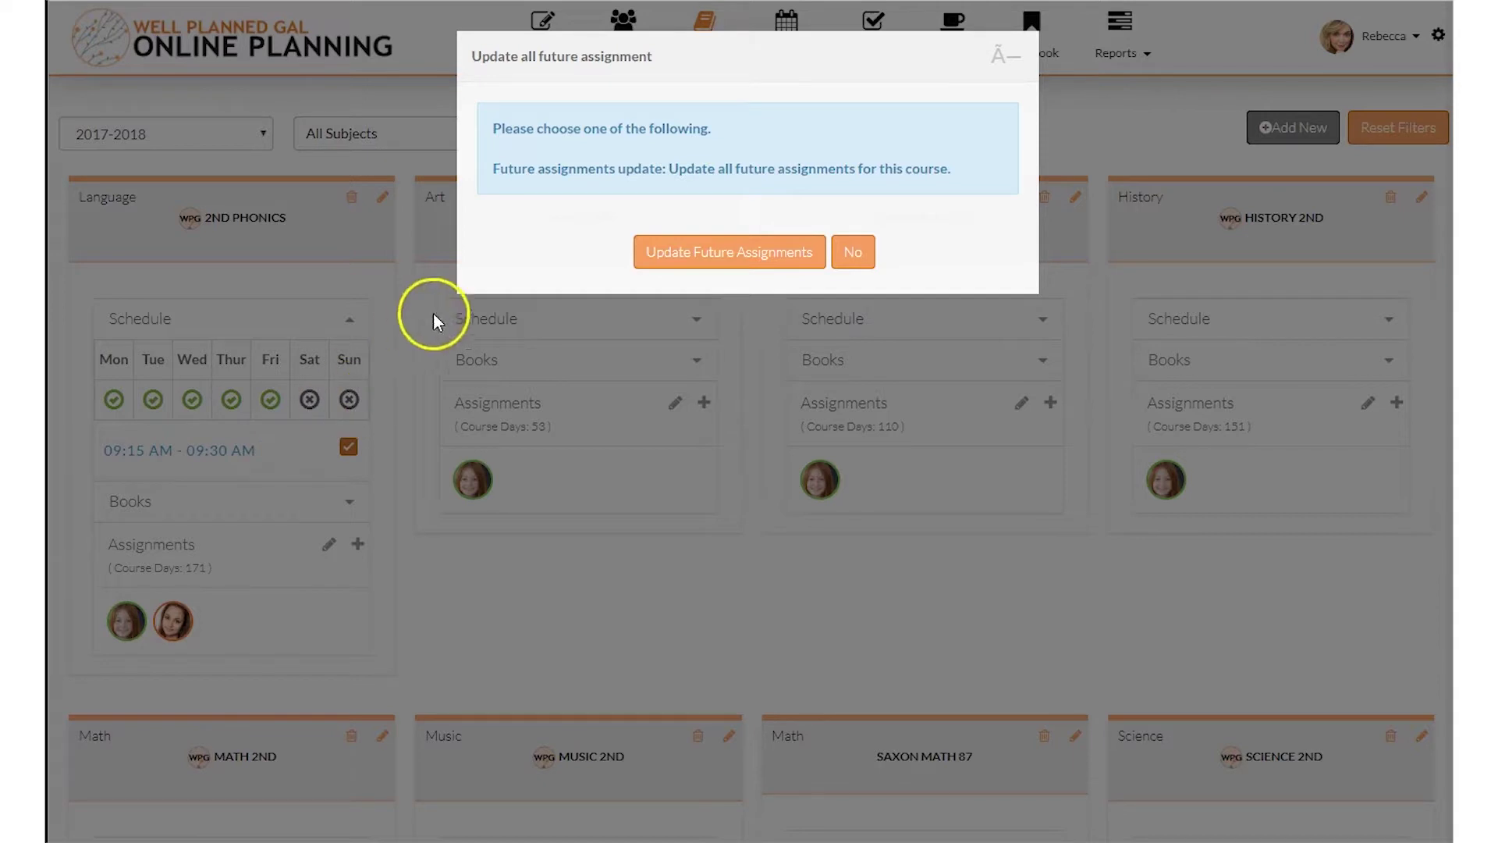
{"action": "left_click", "coordinate": [1008, 58]}
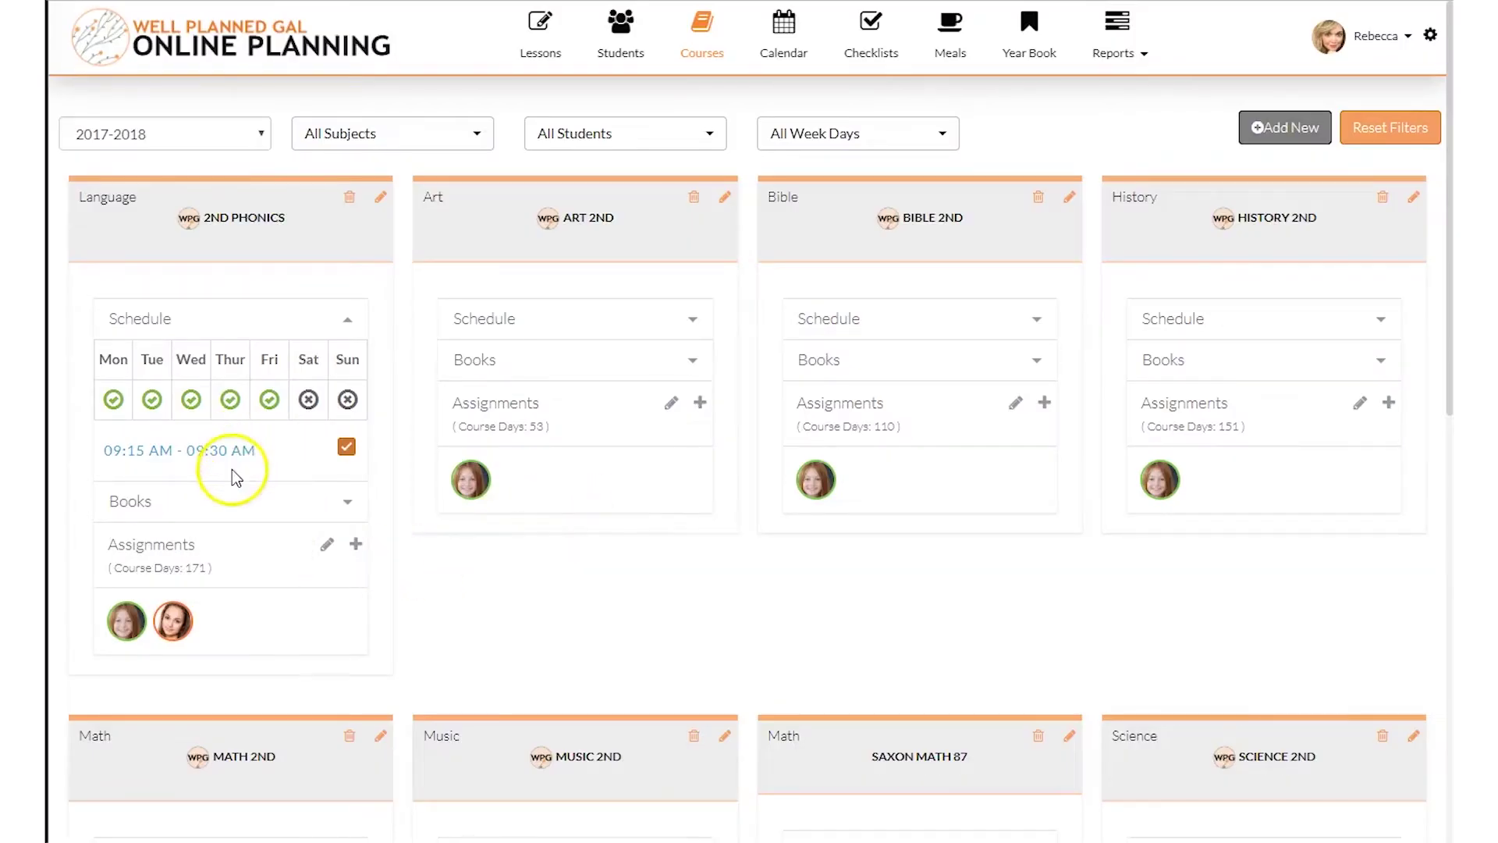
Step: Adjust the end time of the 2nd Phonics course in its course time settings and submit it
{"action": "left_click", "coordinate": [216, 451]}
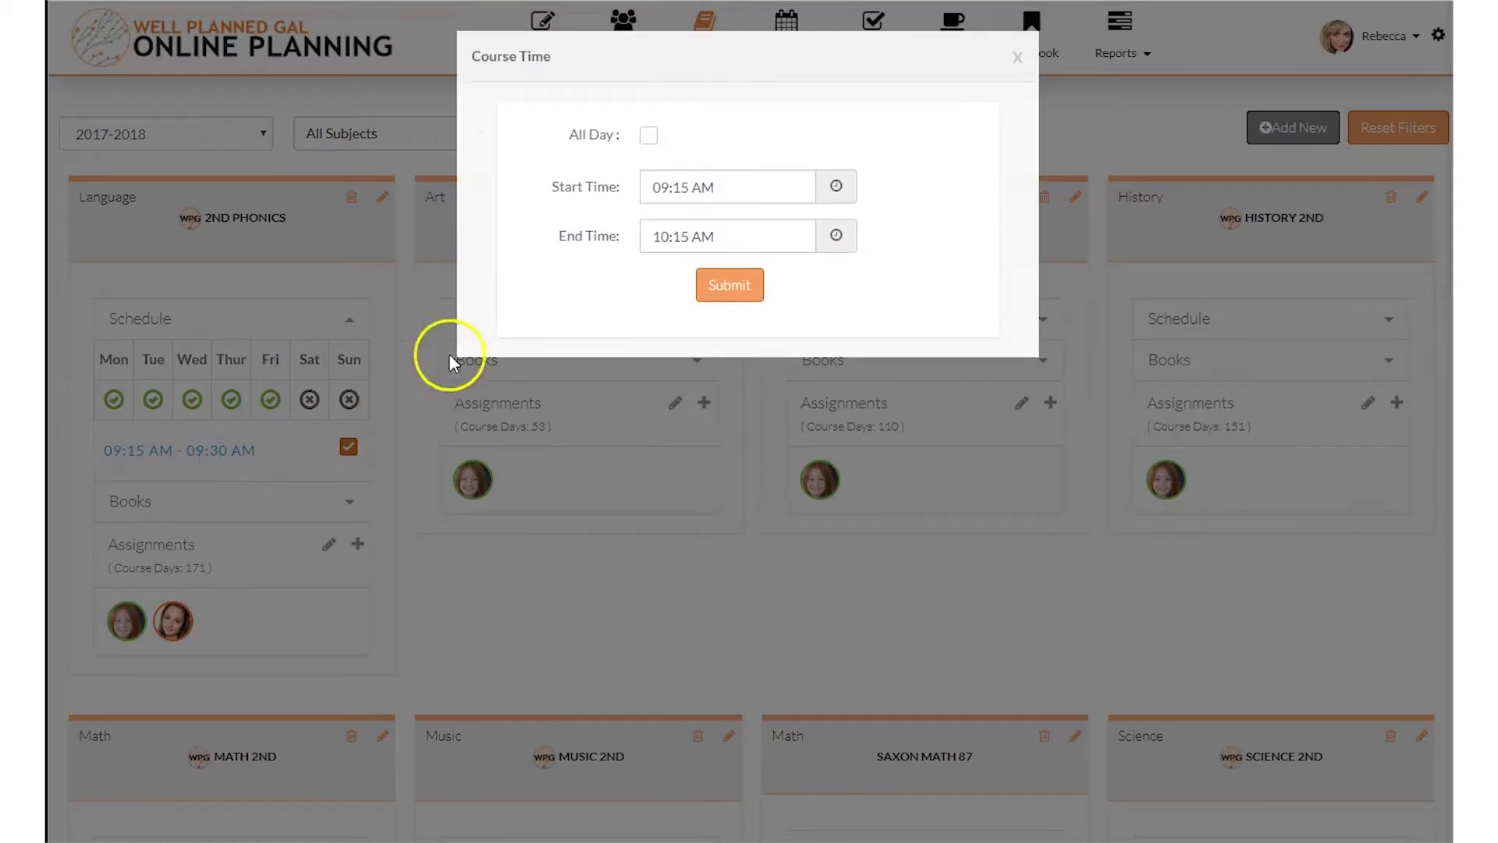
{"action": "left_click", "coordinate": [758, 306]}
{"action": "left_click", "coordinate": [914, 295]}
{"action": "left_click", "coordinate": [836, 235]}
{"action": "left_click", "coordinate": [763, 281]}
{"action": "left_click", "coordinate": [940, 227]}
{"action": "left_click", "coordinate": [741, 290]}
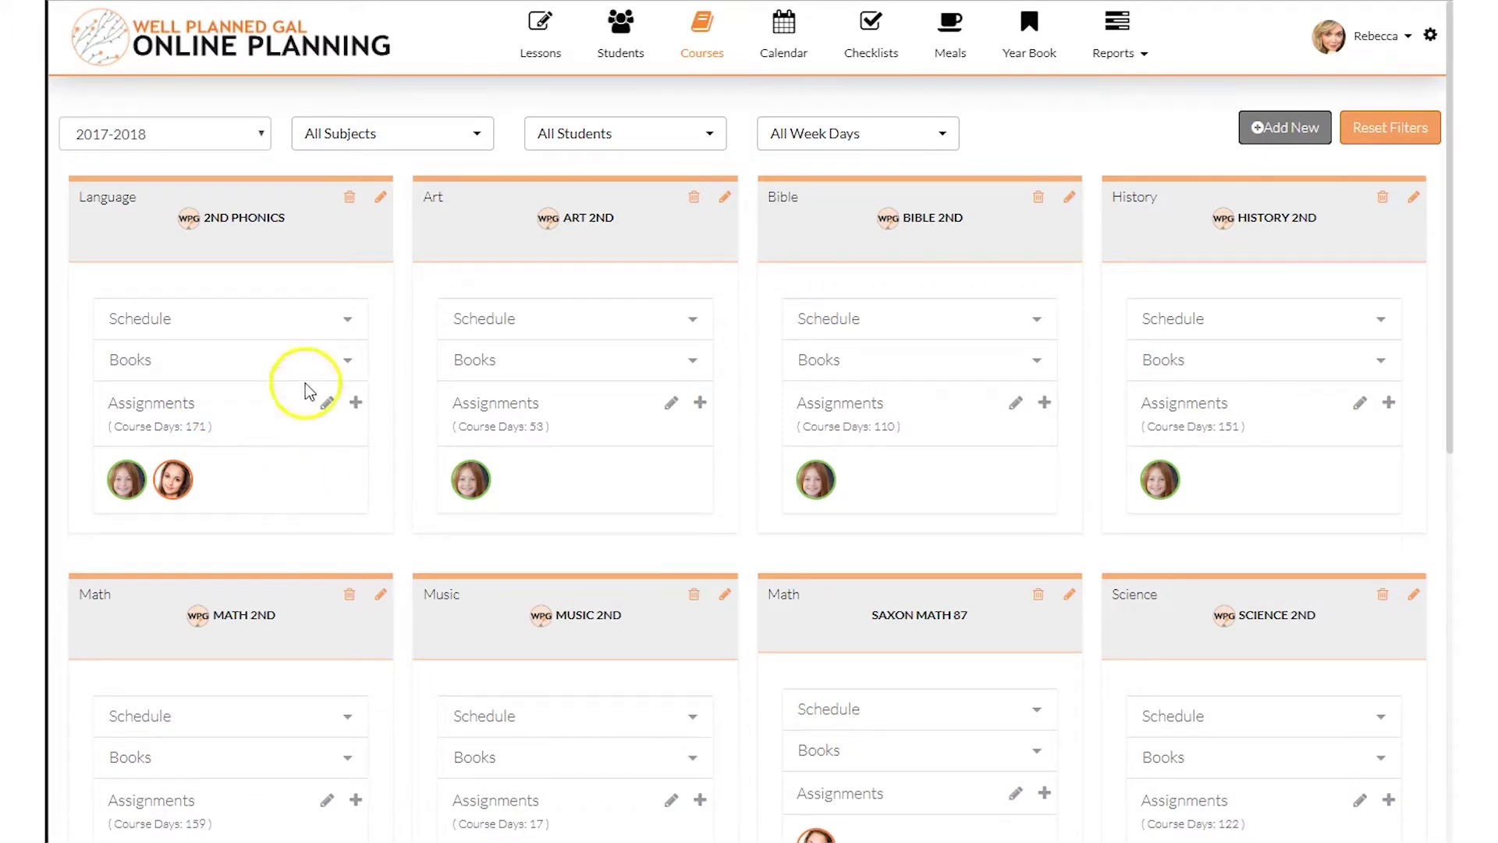
Step: Show the books of the 2nd Phonics course and open the curriculum selection for adding more
{"action": "left_click", "coordinate": [345, 359]}
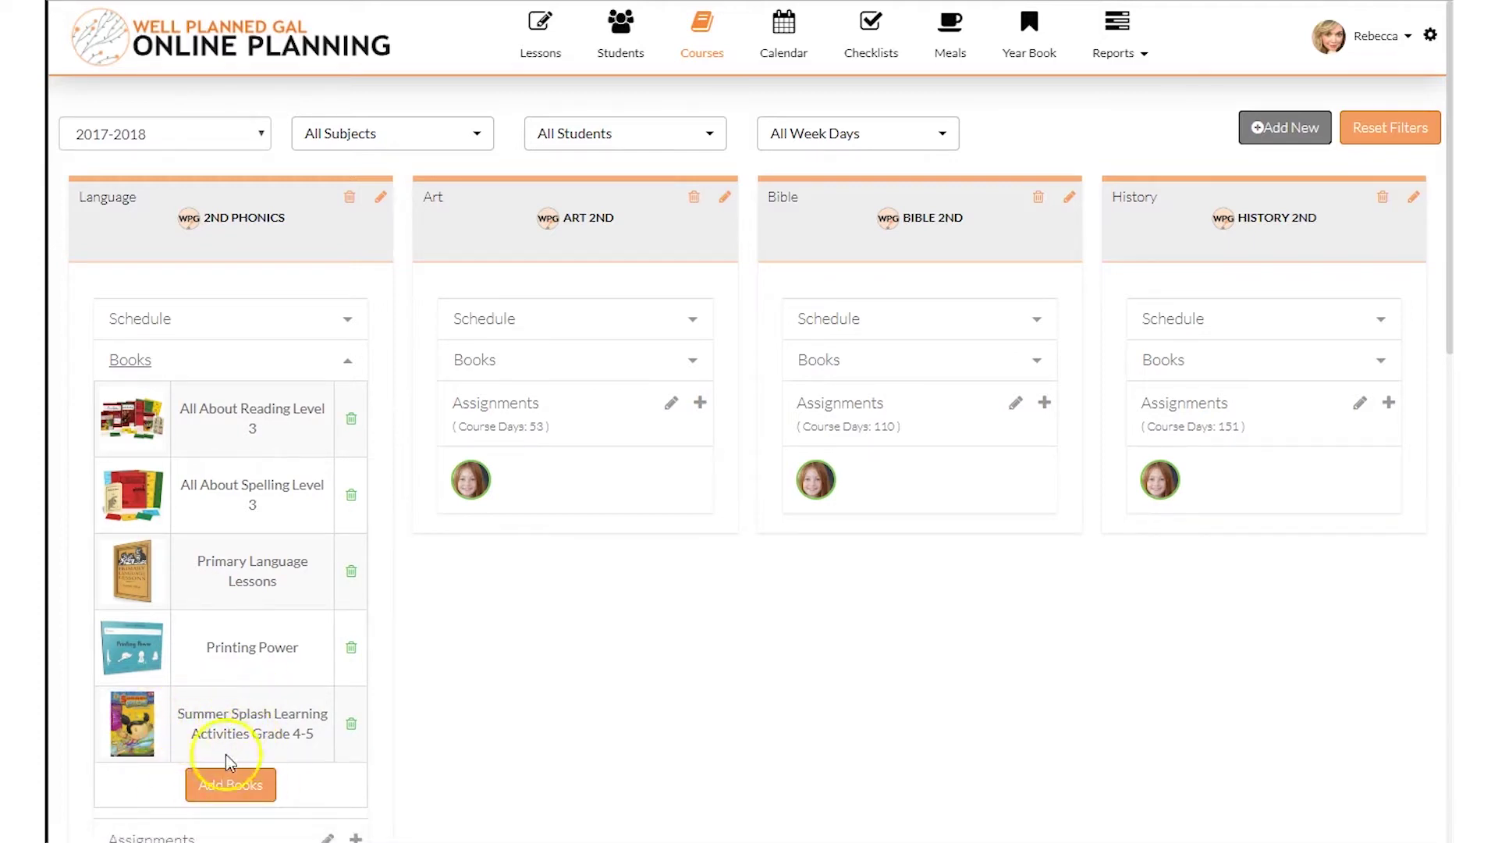
{"action": "left_click", "coordinate": [241, 792]}
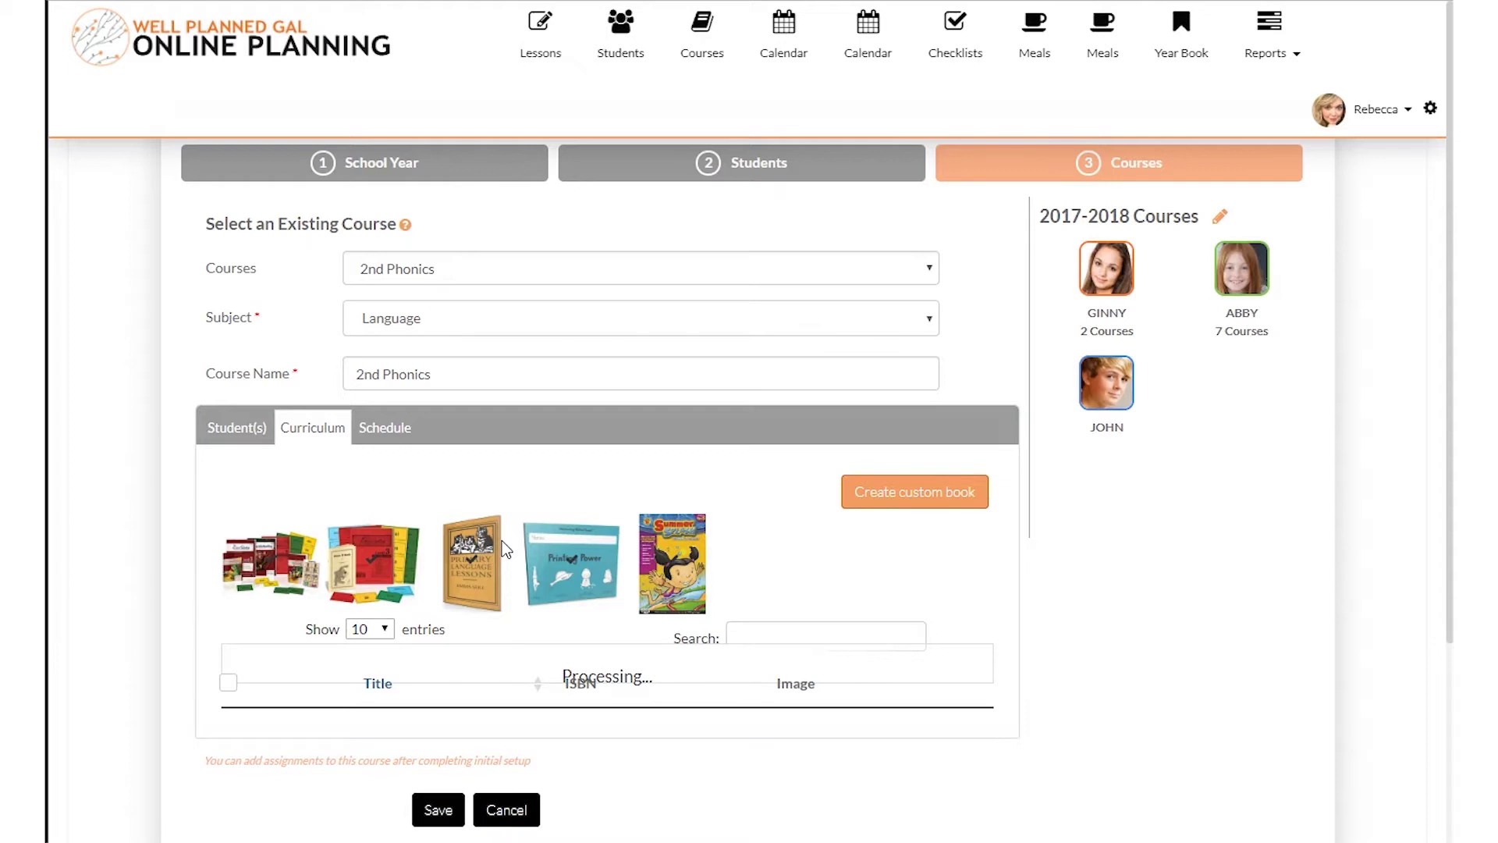
{"action": "left_click", "coordinate": [553, 564]}
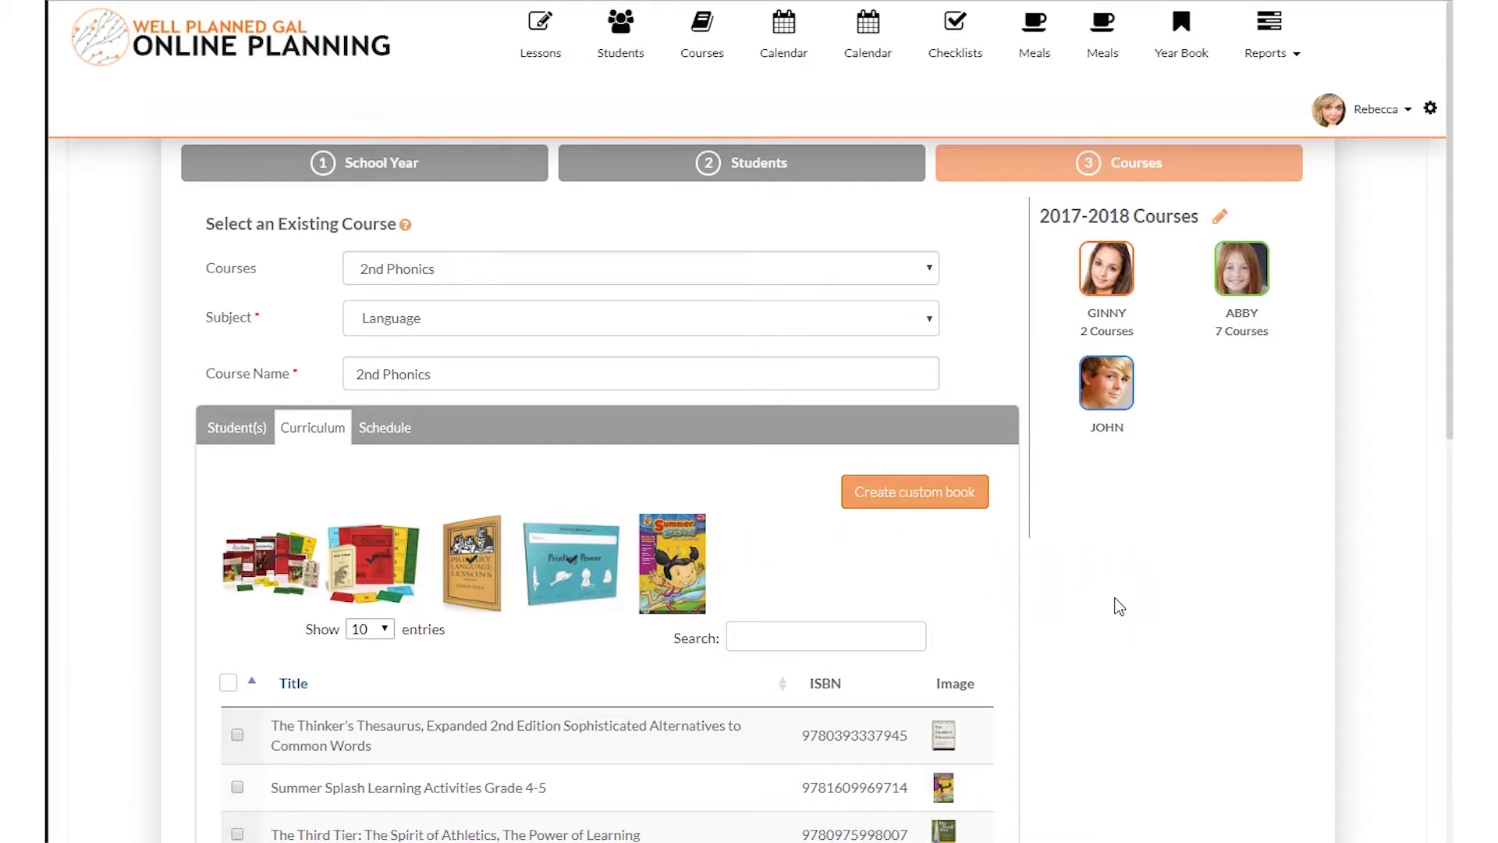
Step: Try adding Summer Splash Learning Activities Grade 4-5 to the selected books again, and remove the extra copy
{"action": "scroll", "coordinate": [1120, 606], "scroll_direction": "down", "scroll_amount": 1}
{"action": "scroll", "coordinate": [1120, 607], "scroll_direction": "down", "scroll_amount": 2}
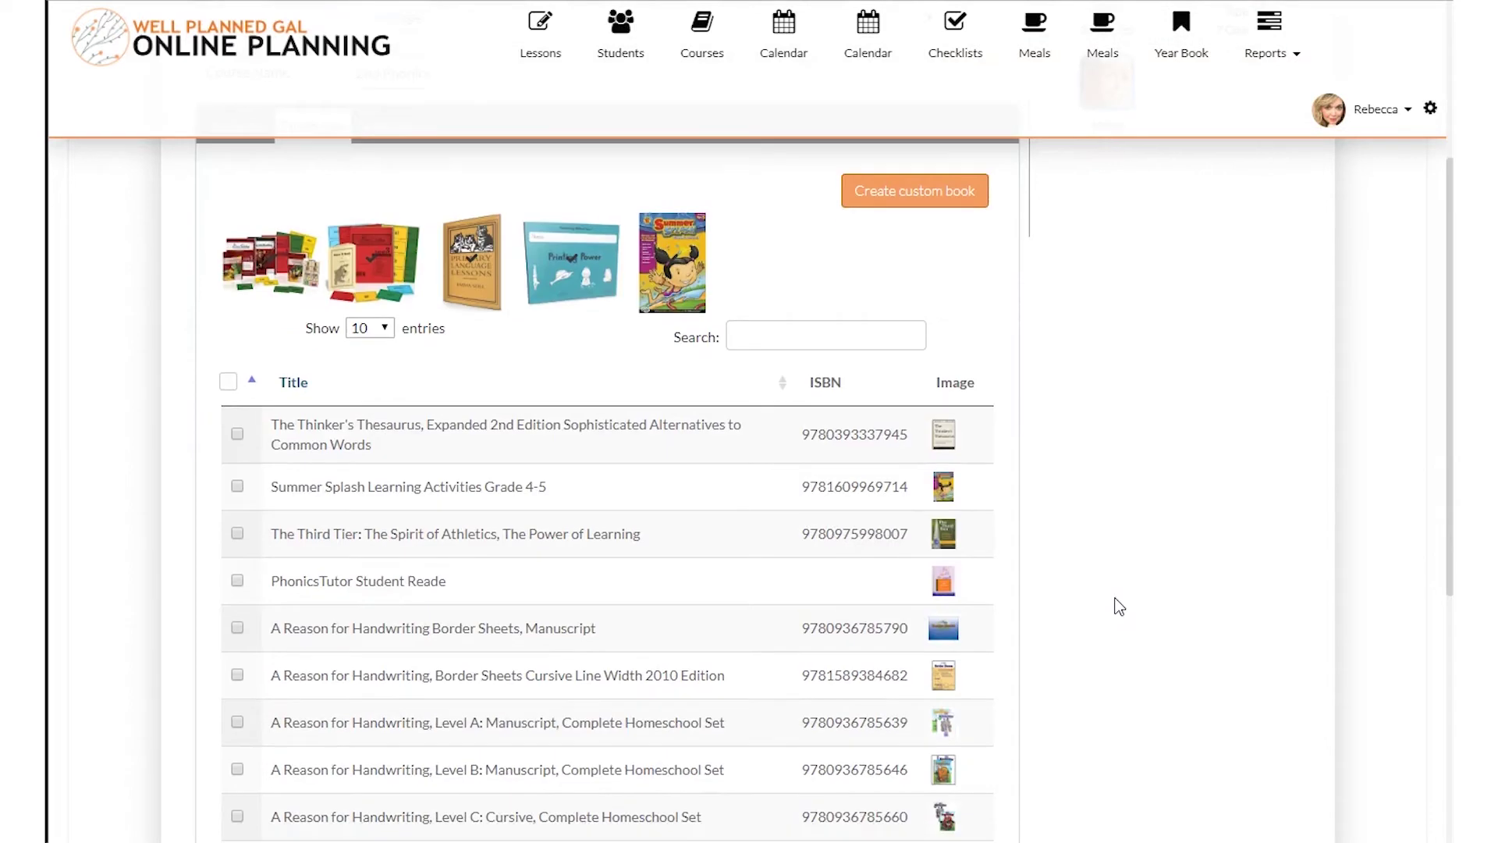
{"action": "left_click", "coordinate": [237, 488]}
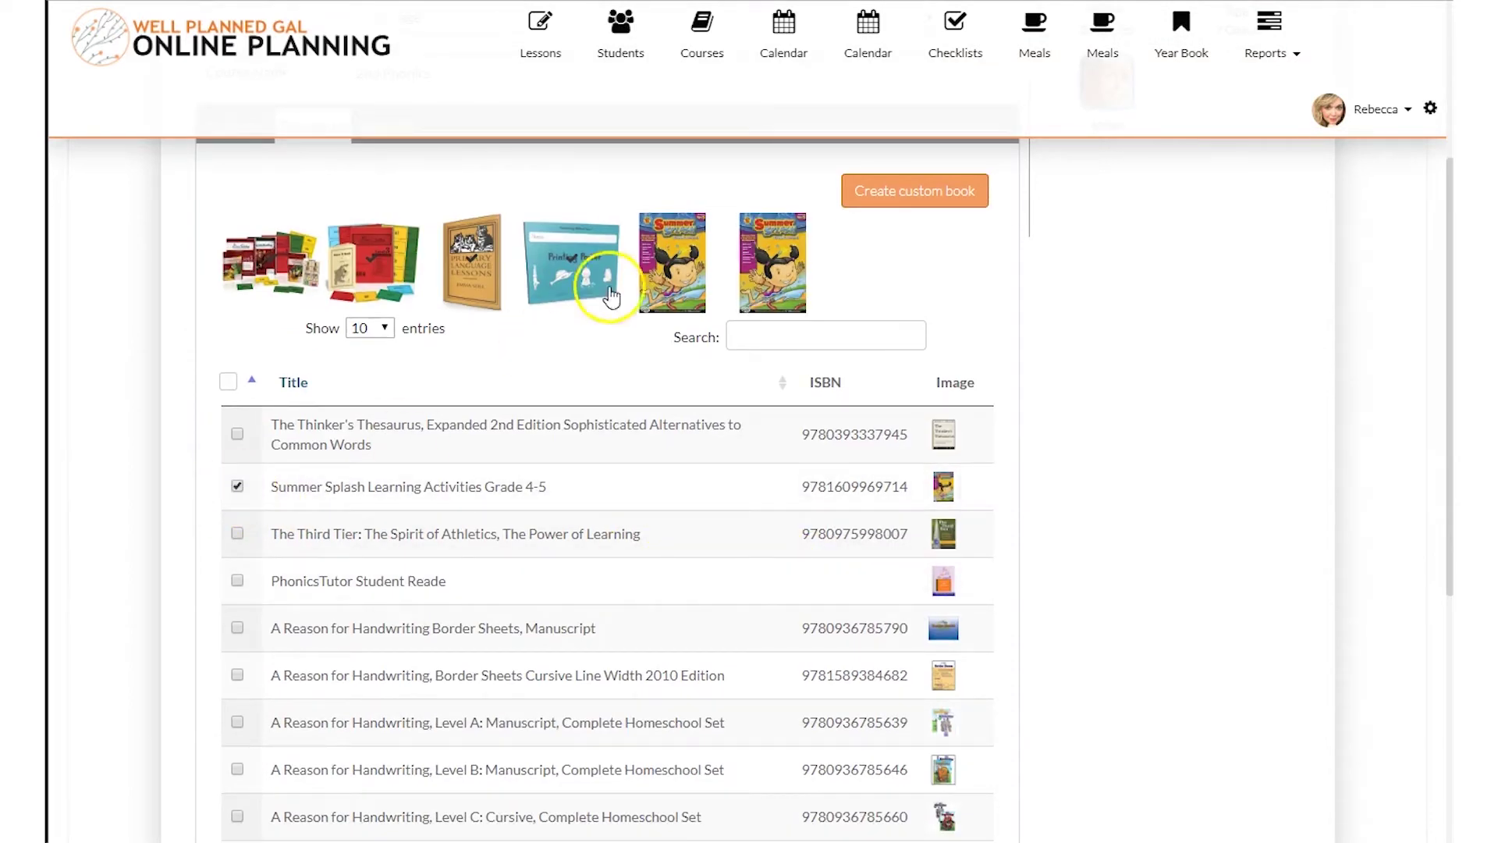
{"action": "left_click", "coordinate": [766, 261]}
Step: Add A Reason for Handwriting, Level D: Cursive, Complete Homeschool Set to the course, save it and return to the course list
{"action": "scroll", "coordinate": [502, 422], "scroll_direction": "down", "scroll_amount": 2}
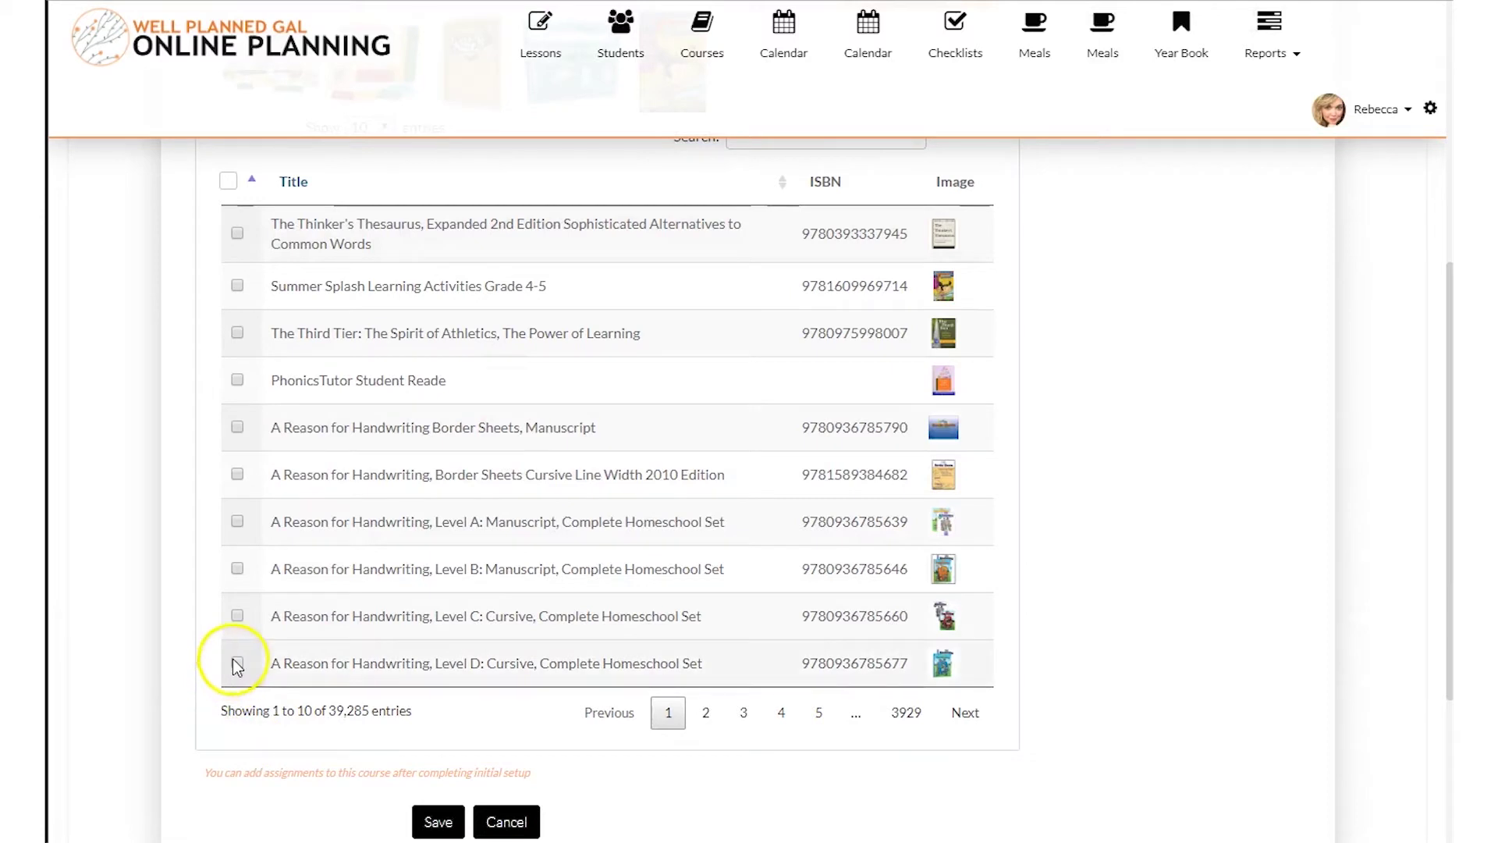
{"action": "left_click", "coordinate": [236, 663]}
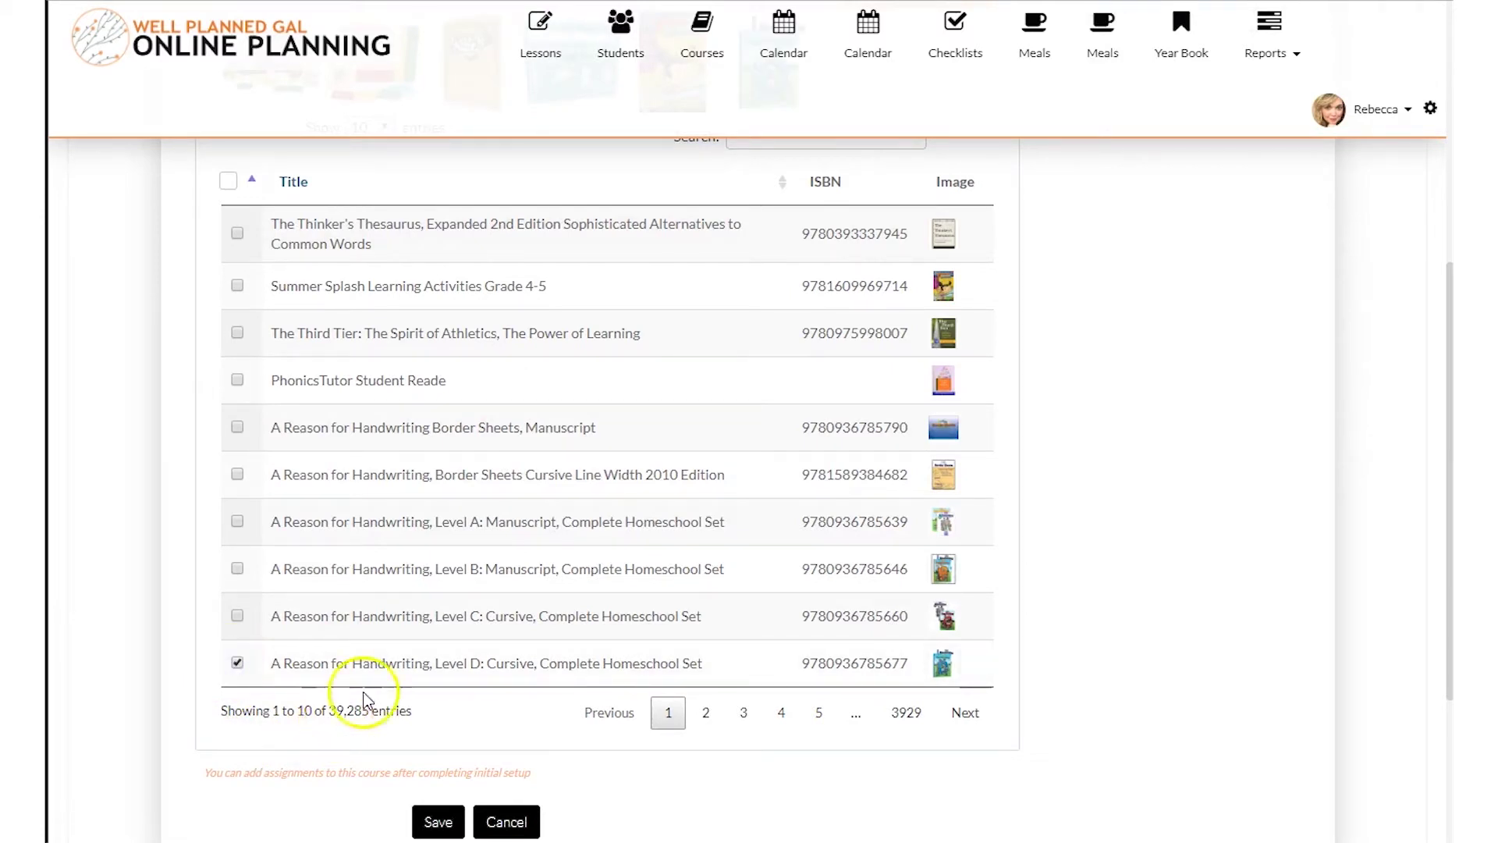
{"action": "scroll", "coordinate": [686, 424], "scroll_direction": "up", "scroll_amount": 4}
{"action": "scroll", "coordinate": [535, 622], "scroll_direction": "down", "scroll_amount": 6}
{"action": "left_click", "coordinate": [428, 620]}
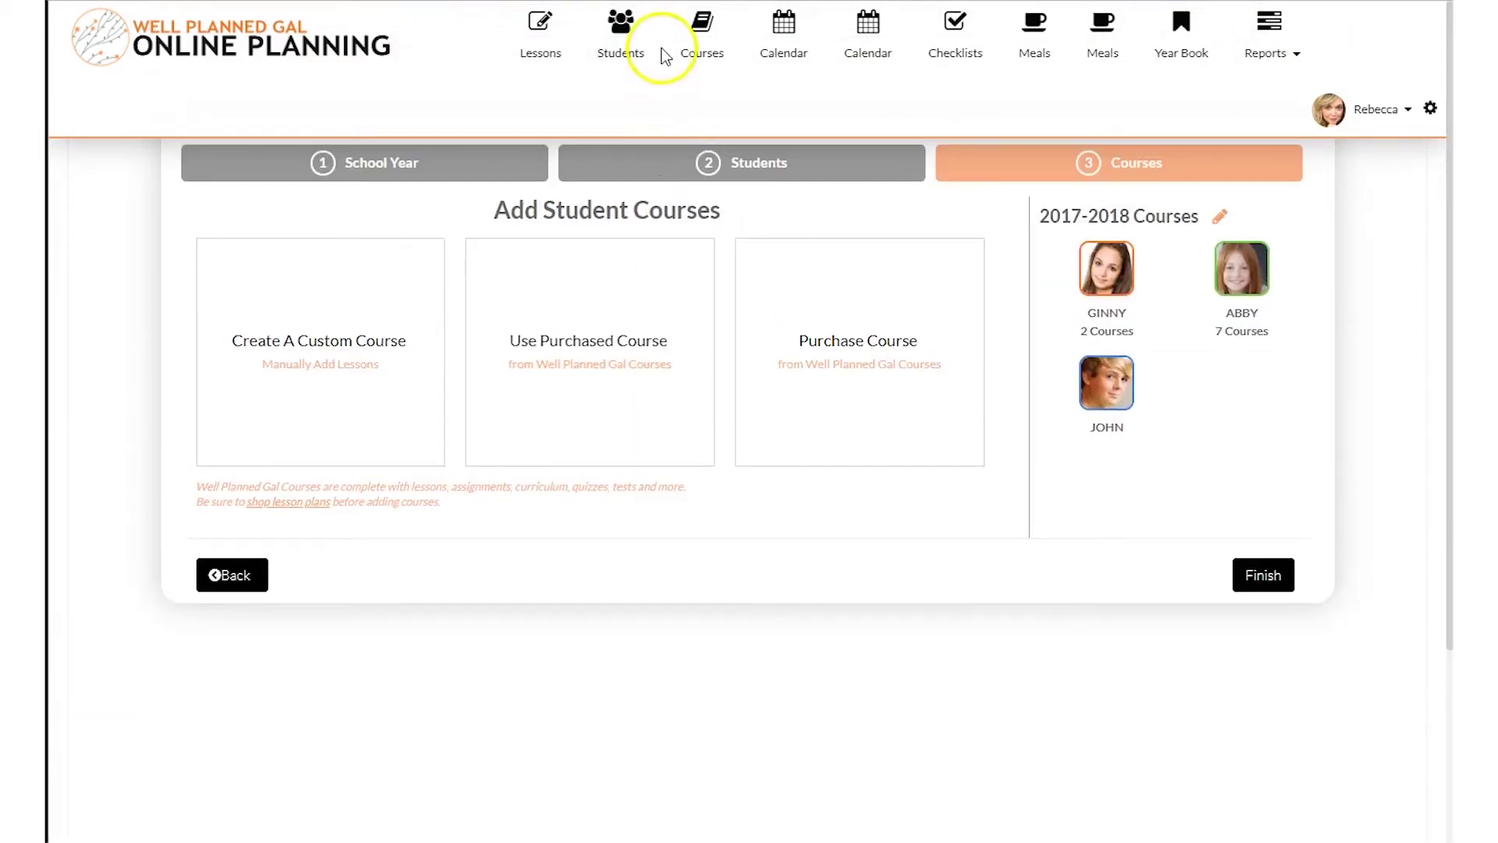
{"action": "left_click", "coordinate": [714, 59]}
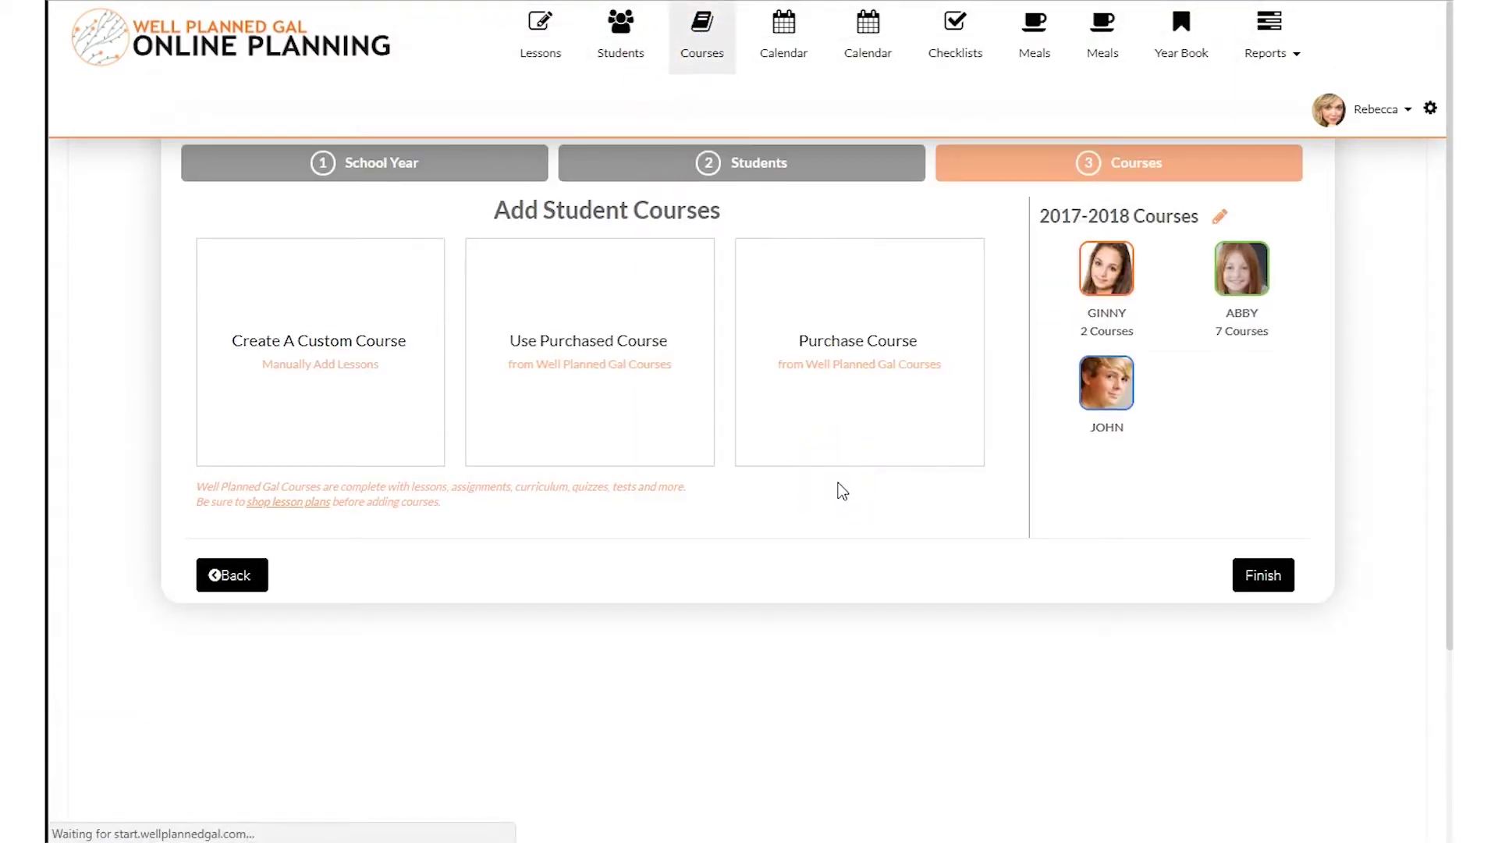
{"action": "left_click", "coordinate": [547, 560]}
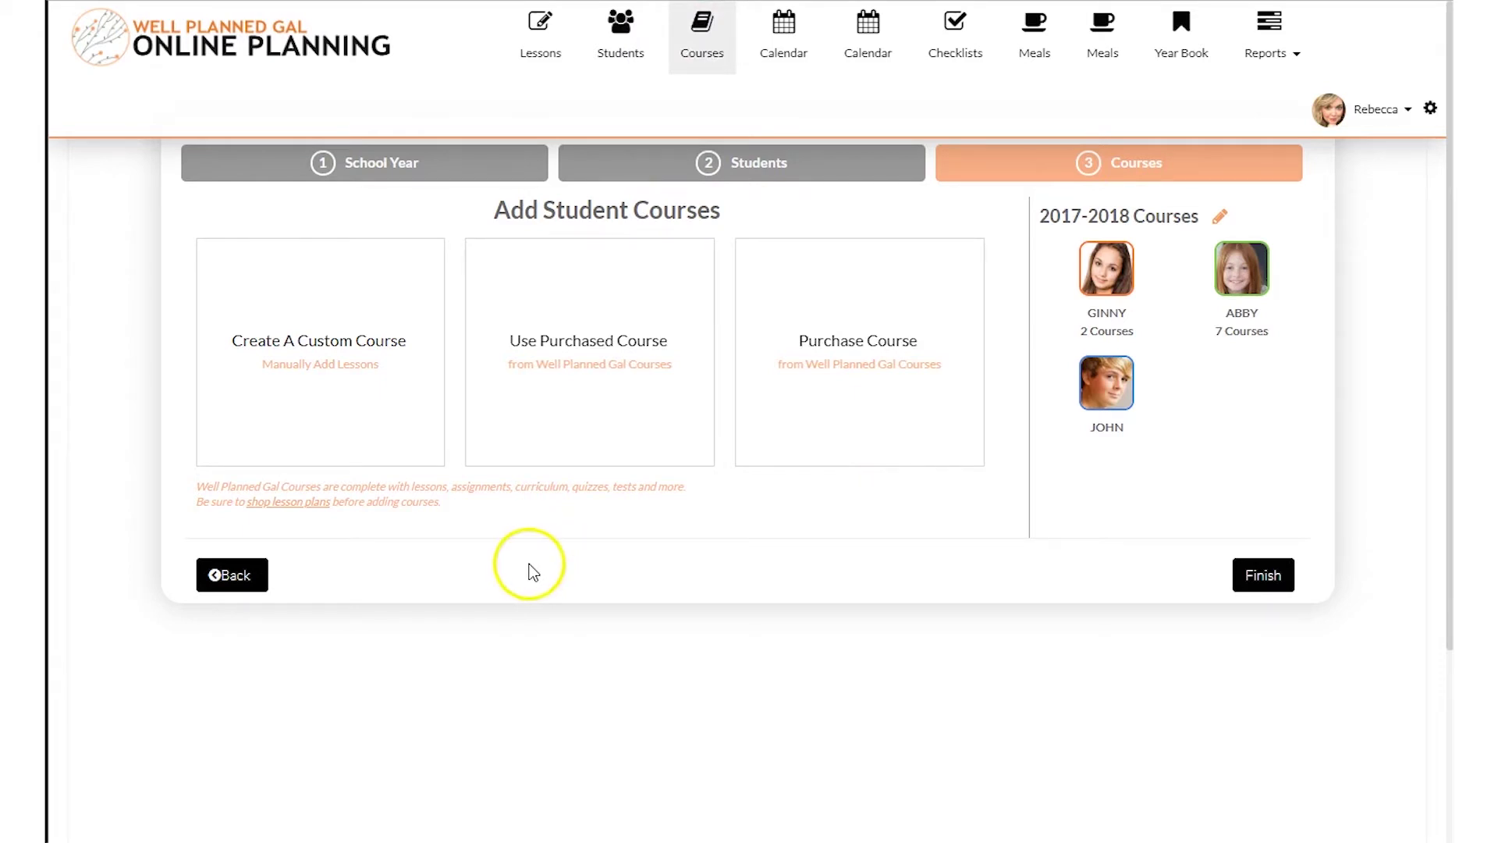
Step: Expand the book list of the 2nd Phonics course, check the books assigned to it, and collapse the list again
{"action": "left_click", "coordinate": [477, 461]}
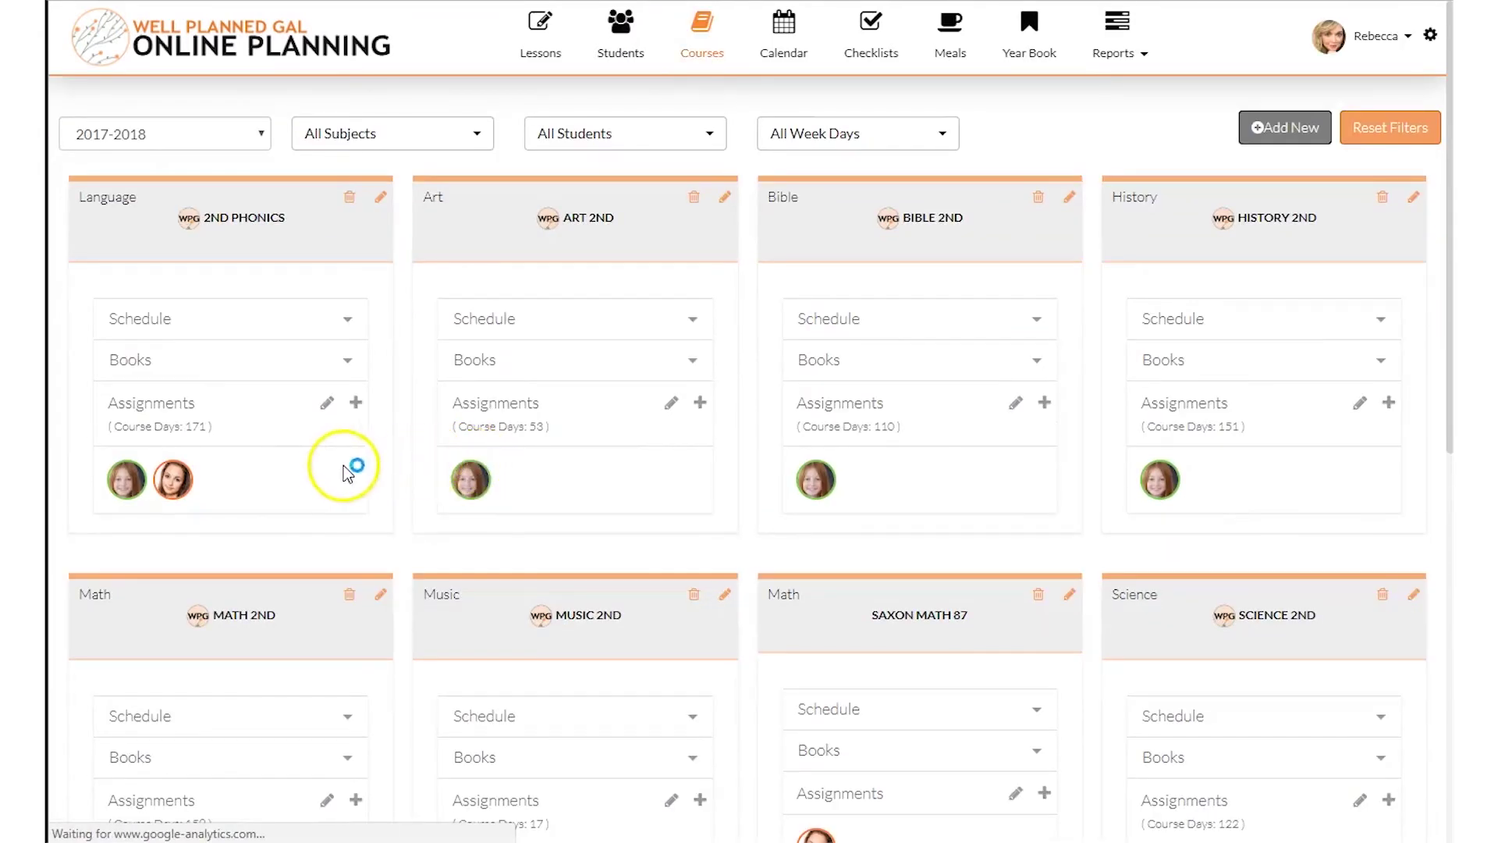
{"action": "left_click", "coordinate": [349, 361]}
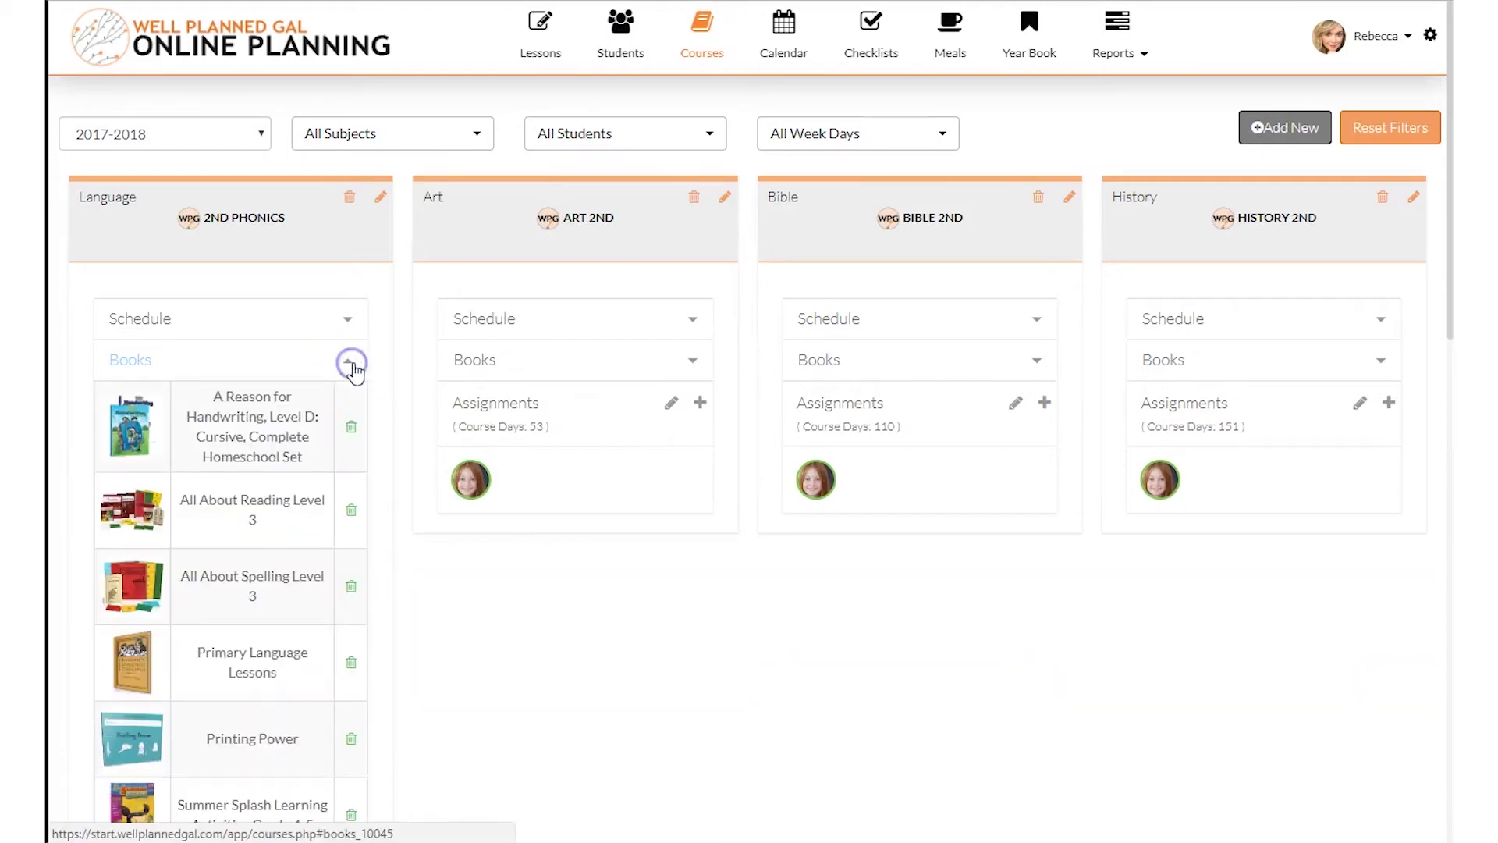
{"action": "scroll", "coordinate": [350, 446], "scroll_direction": "down", "scroll_amount": 3}
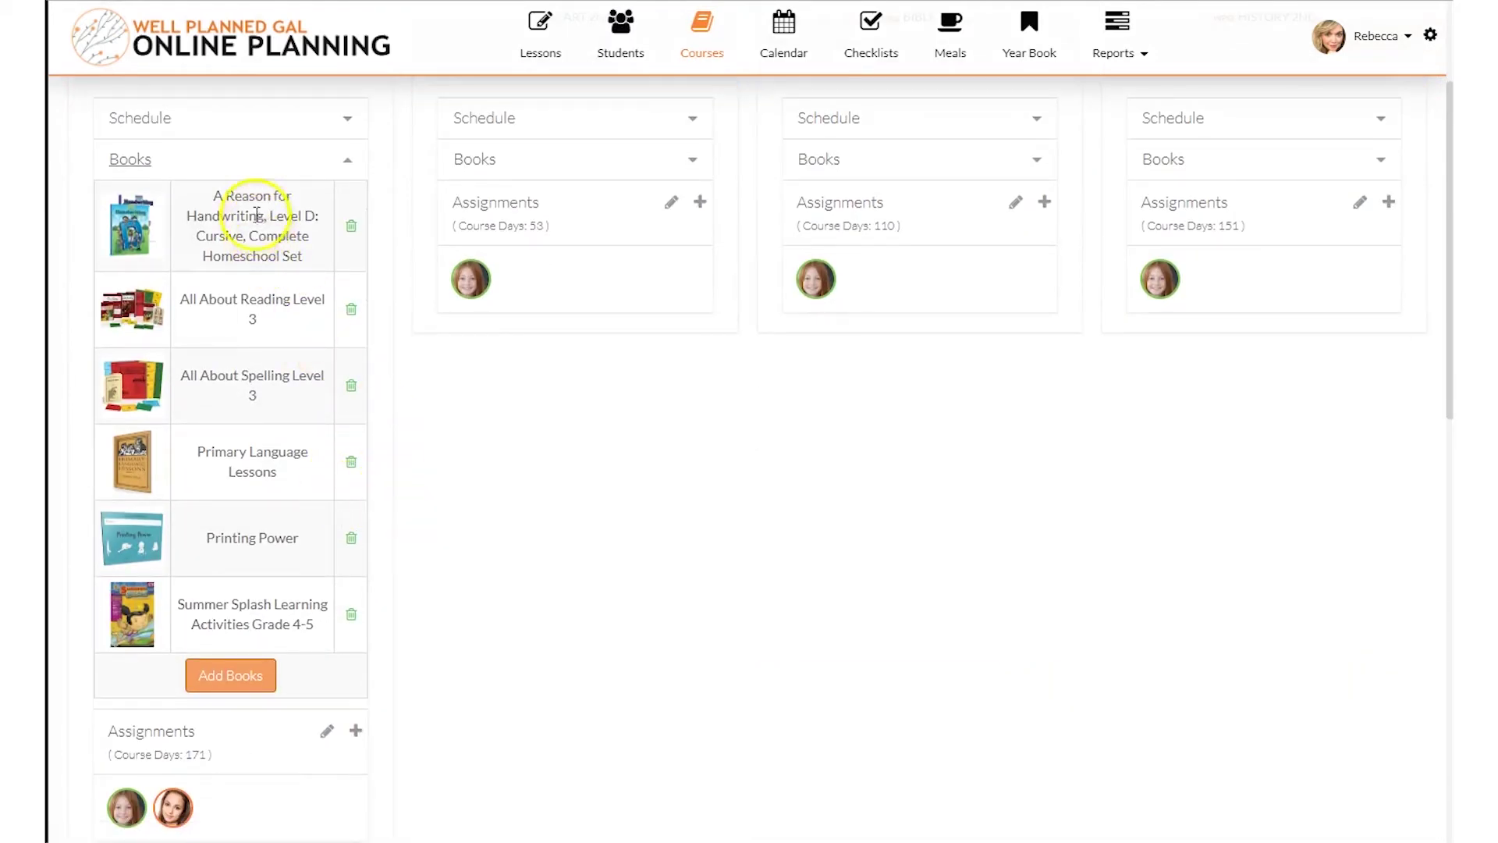
{"action": "scroll", "coordinate": [344, 358], "scroll_direction": "up", "scroll_amount": 3}
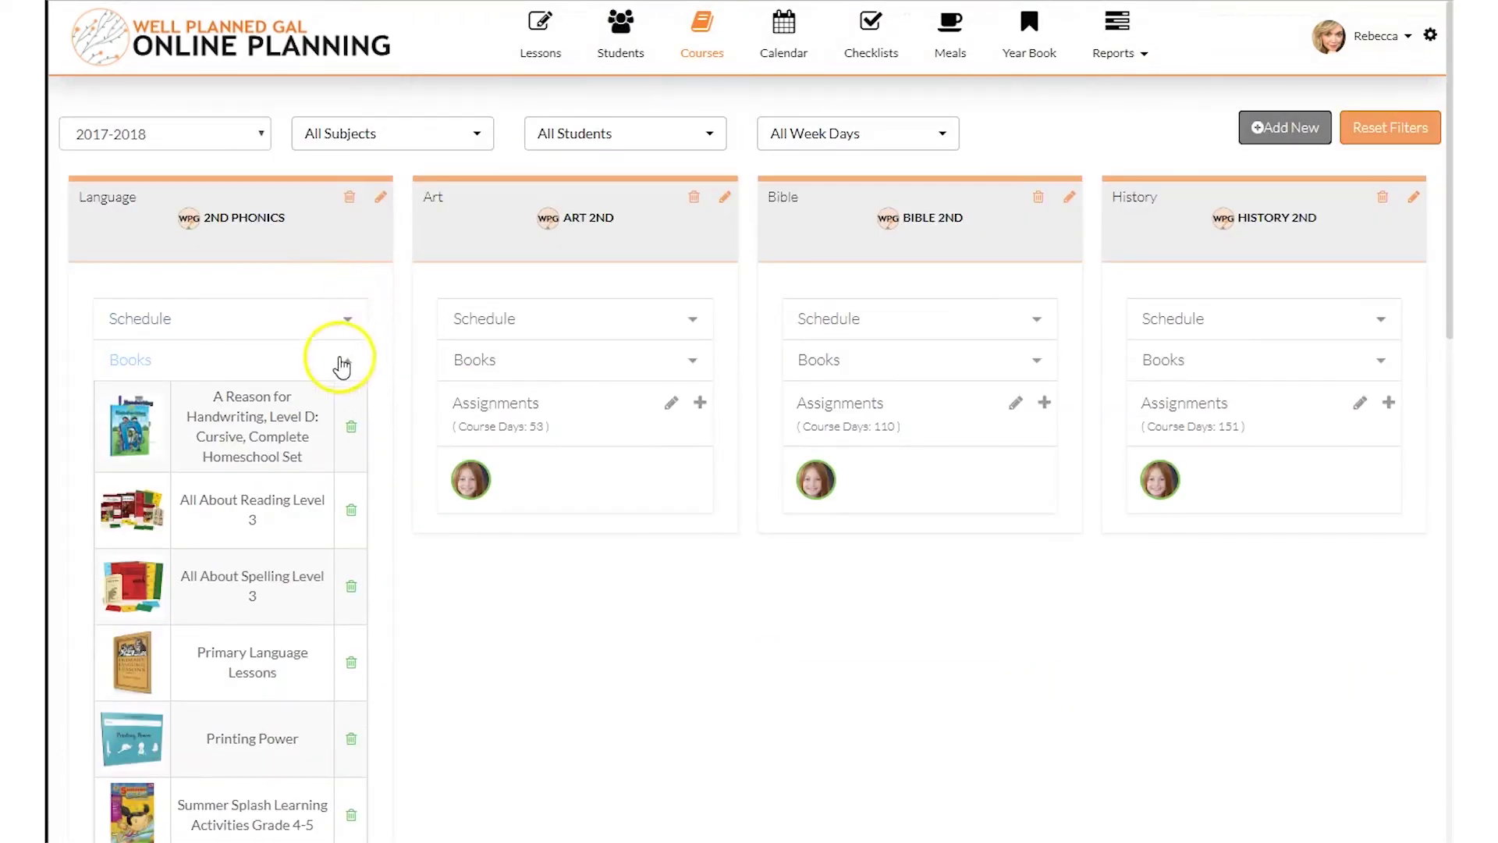
{"action": "left_click", "coordinate": [348, 359]}
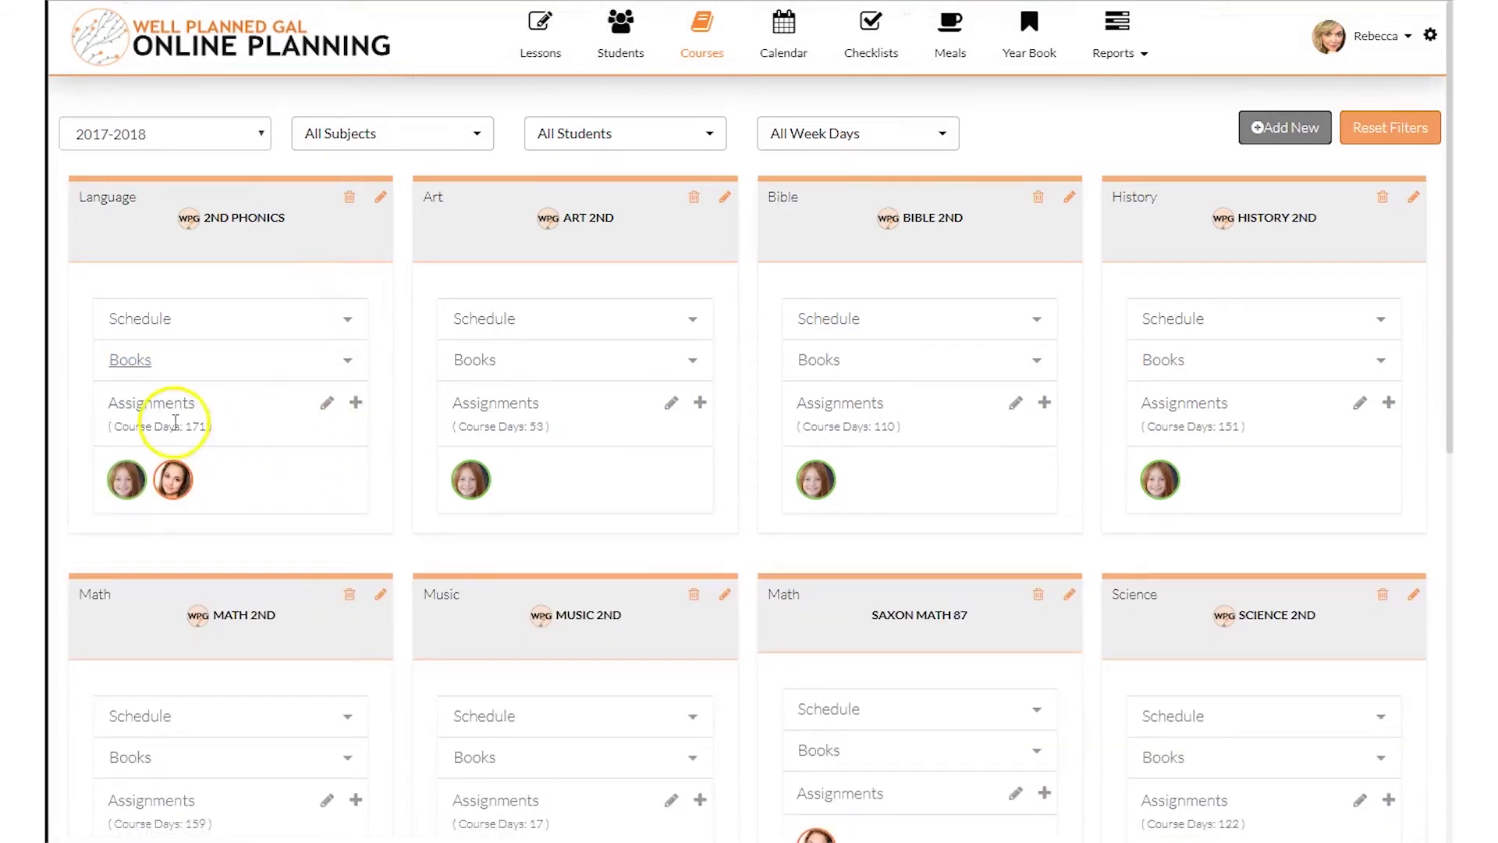
Step: View the assignments of the 2nd Phonics course and return to the overview of all 2017-2018 courses
{"action": "left_click", "coordinate": [329, 412]}
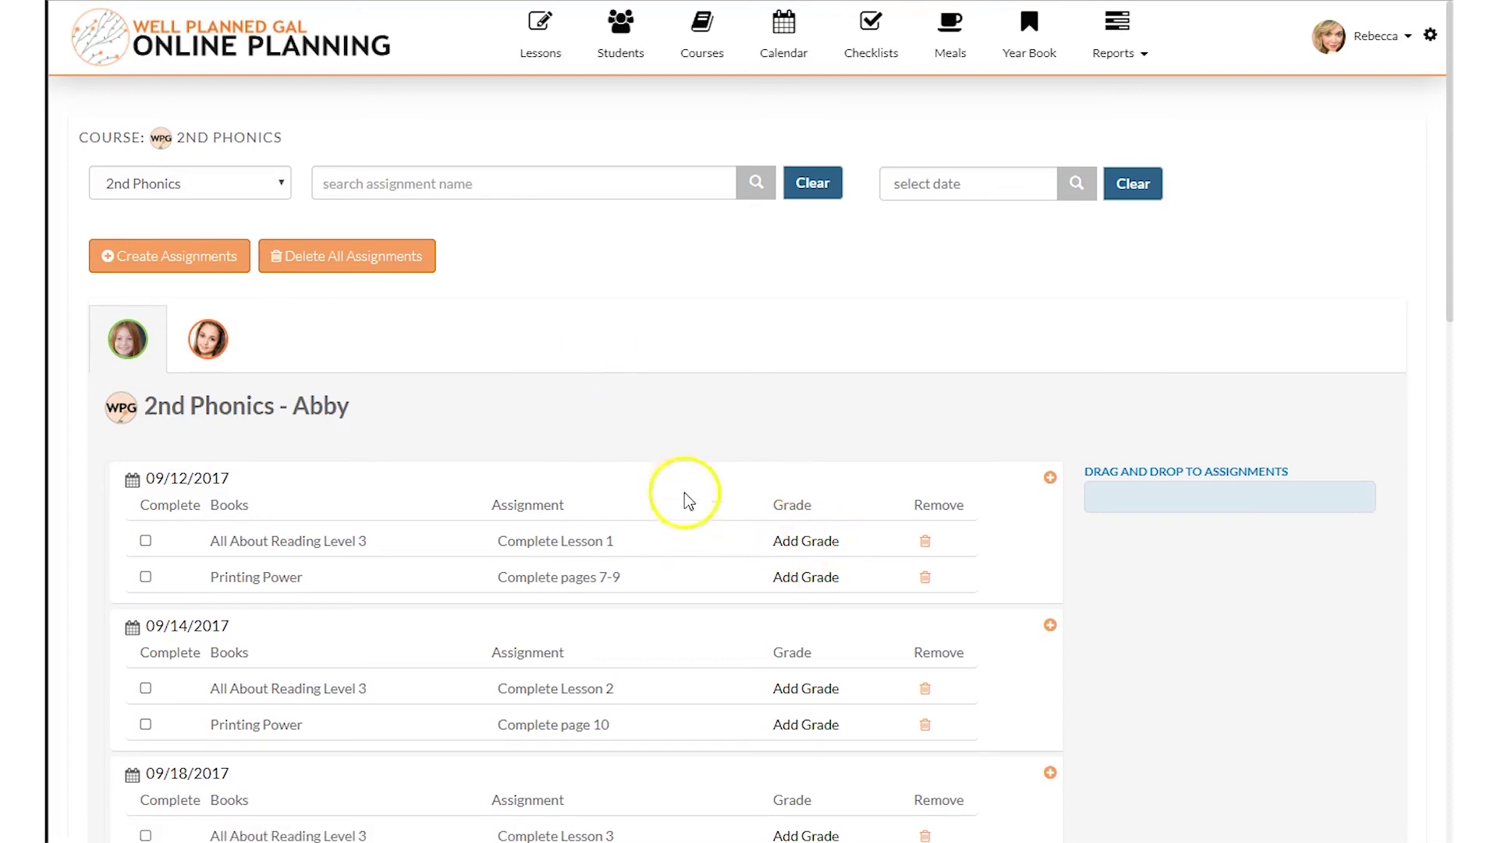
{"action": "left_click", "coordinate": [705, 51]}
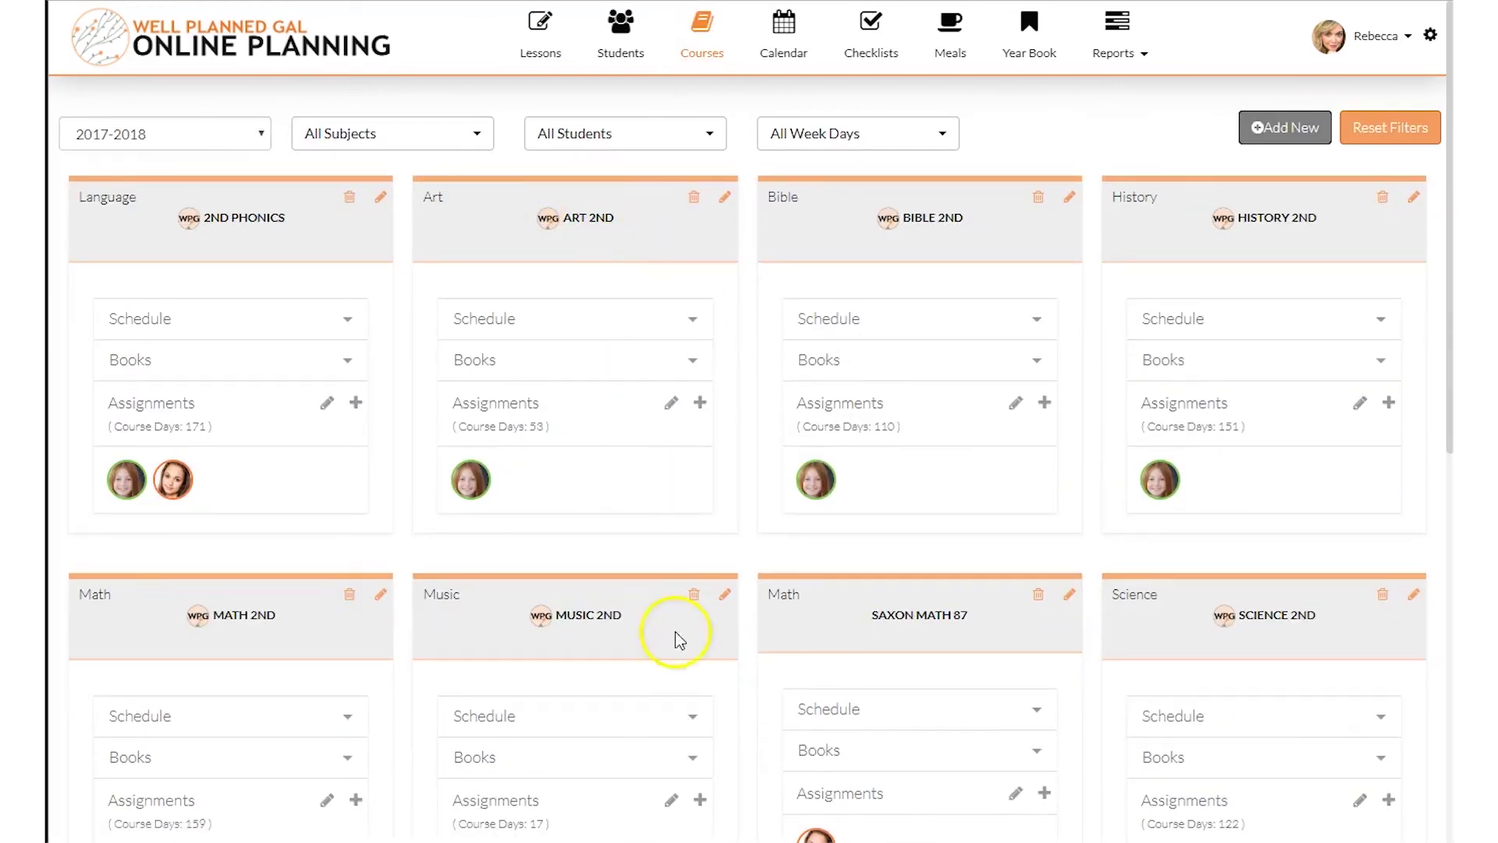
{"action": "scroll", "coordinate": [780, 686], "scroll_direction": "down", "scroll_amount": 3}
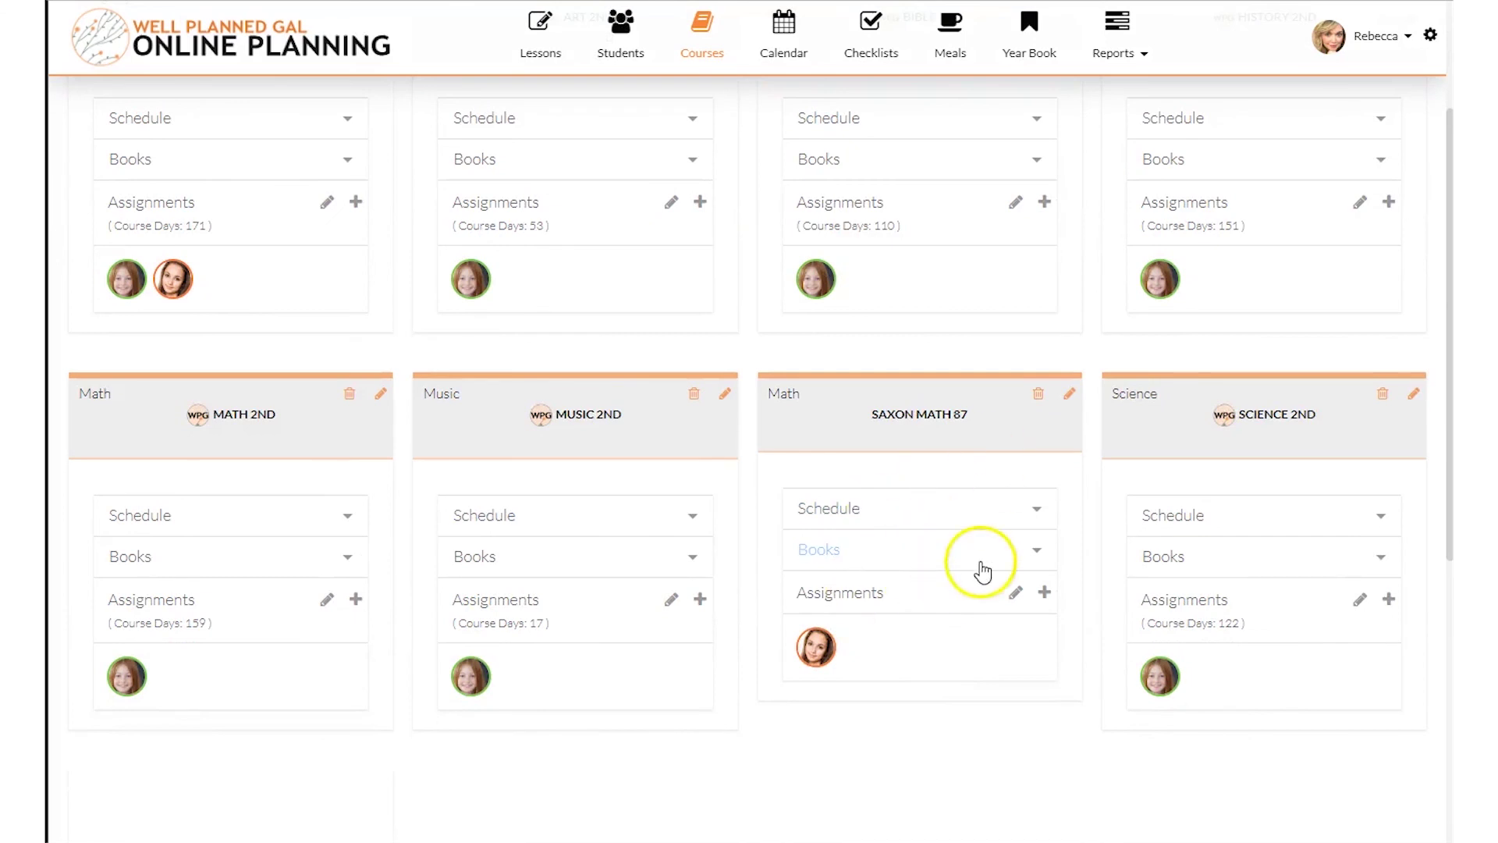
{"action": "scroll", "coordinate": [980, 568], "scroll_direction": "up", "scroll_amount": 3}
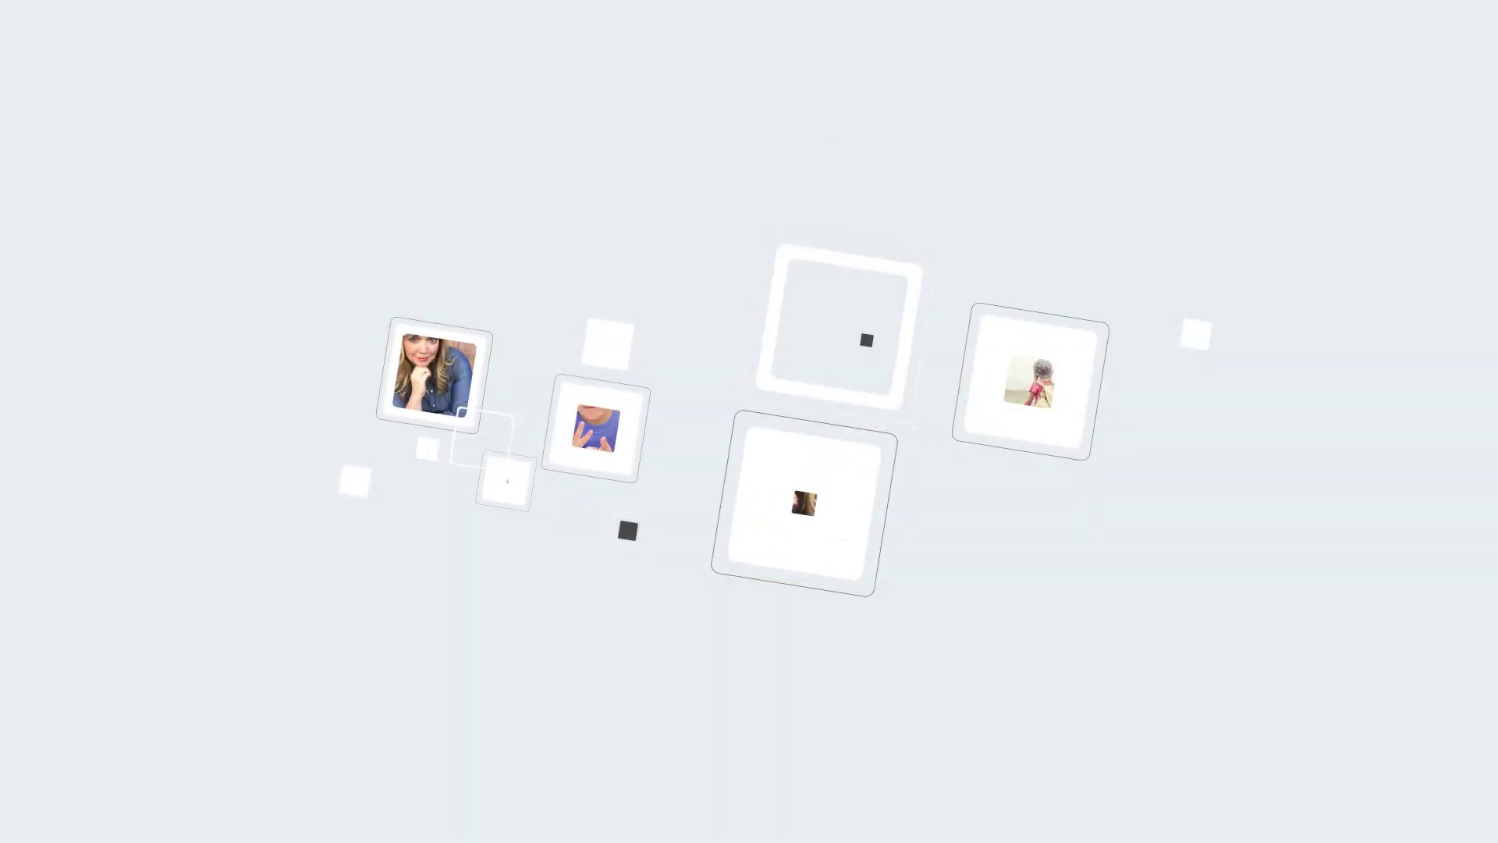